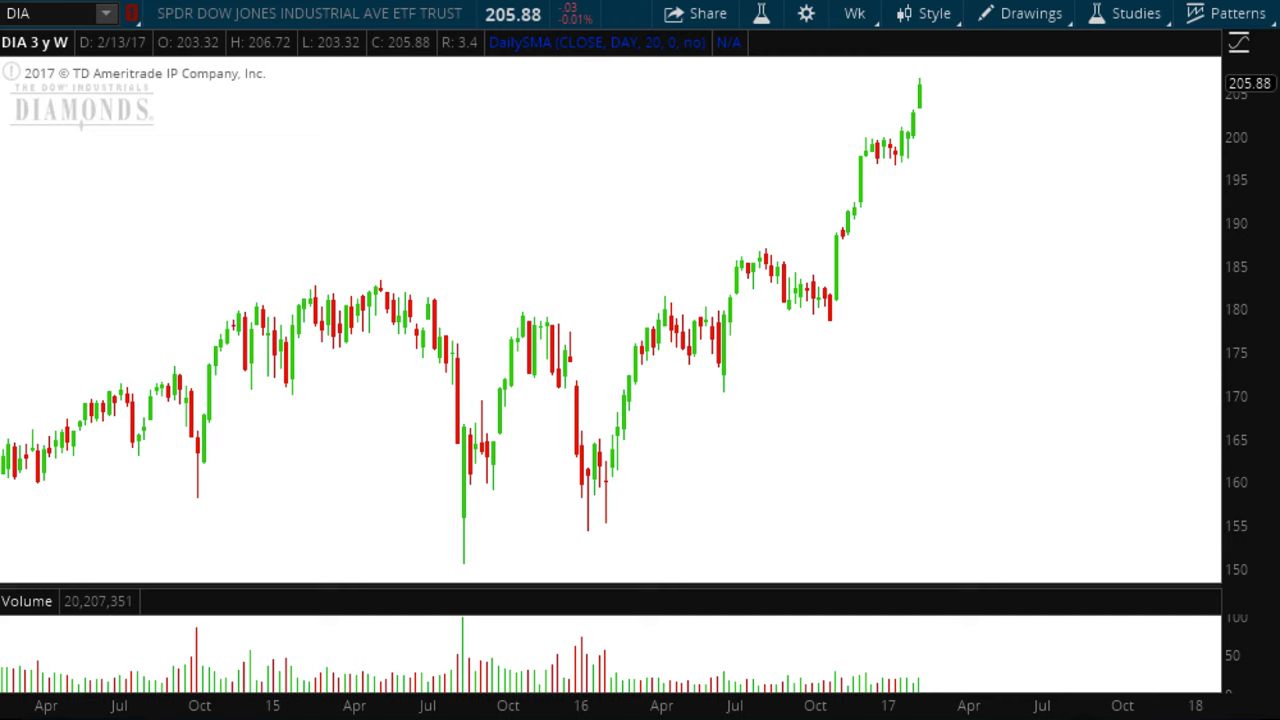
- Draw DIA trendlines from the August 2015 low and from the February 2016 low (155.16) up to 200.1
click(1014, 22)
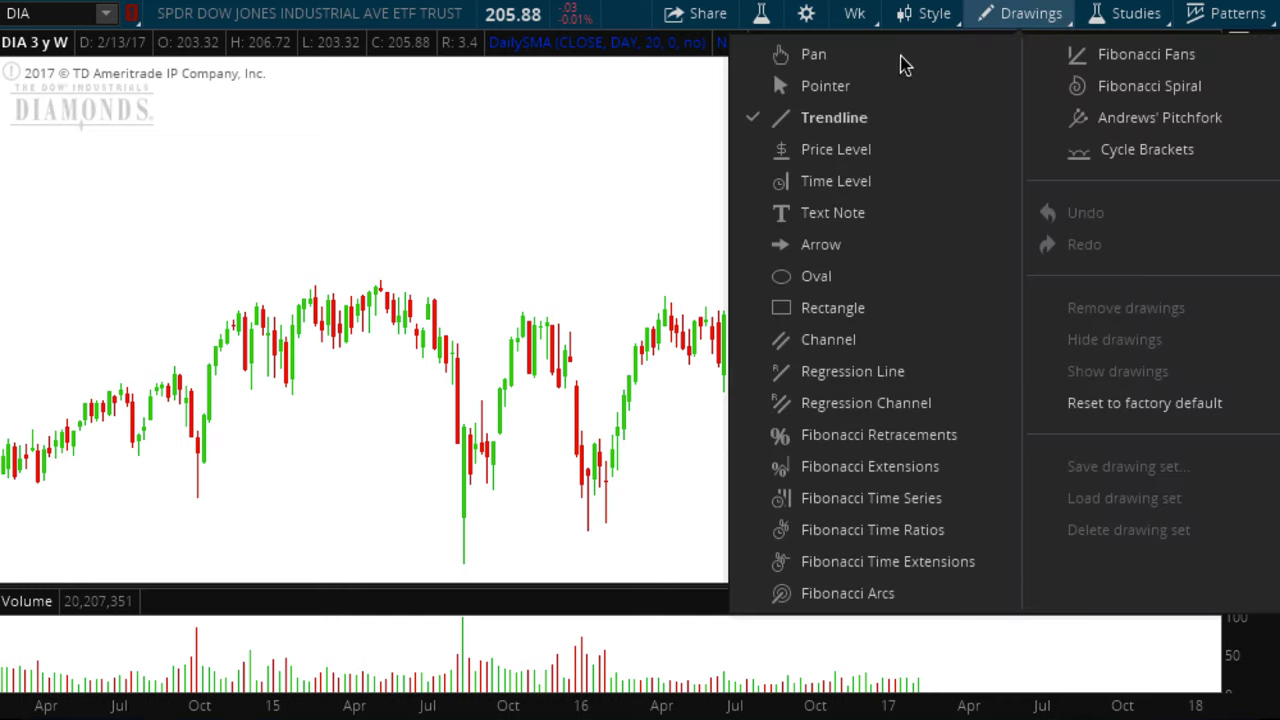
click(843, 118)
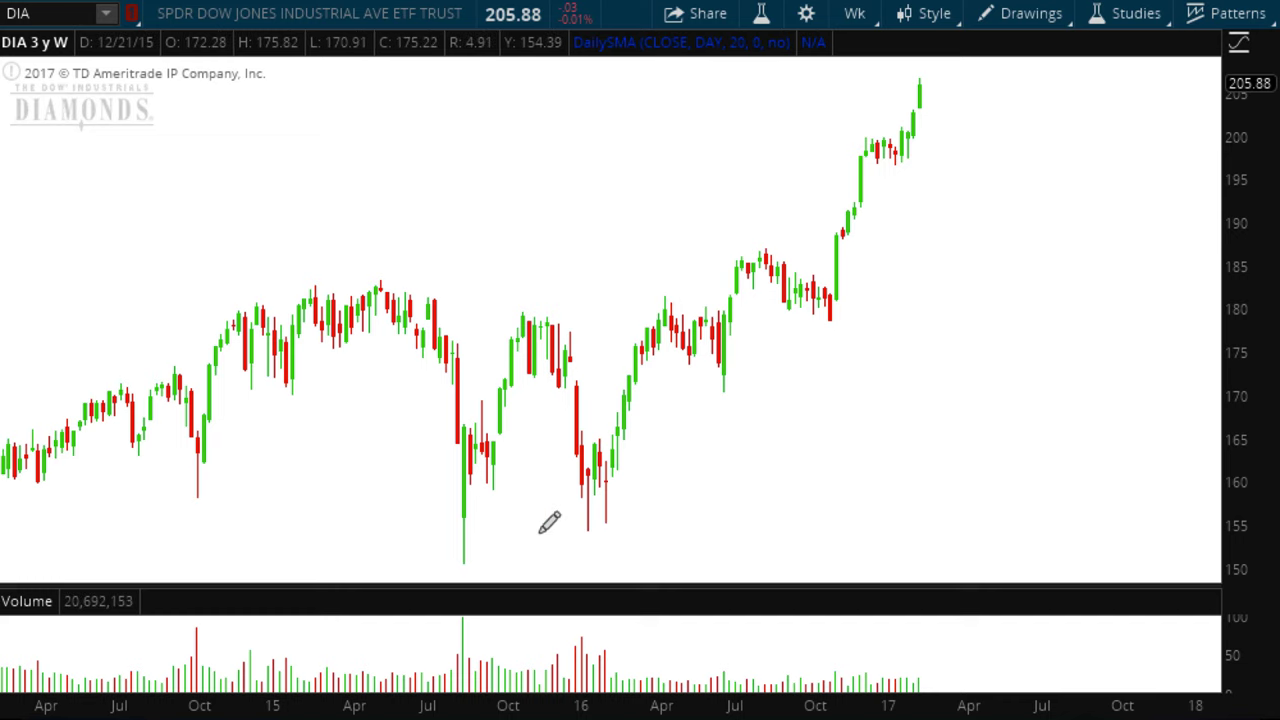
click(465, 562)
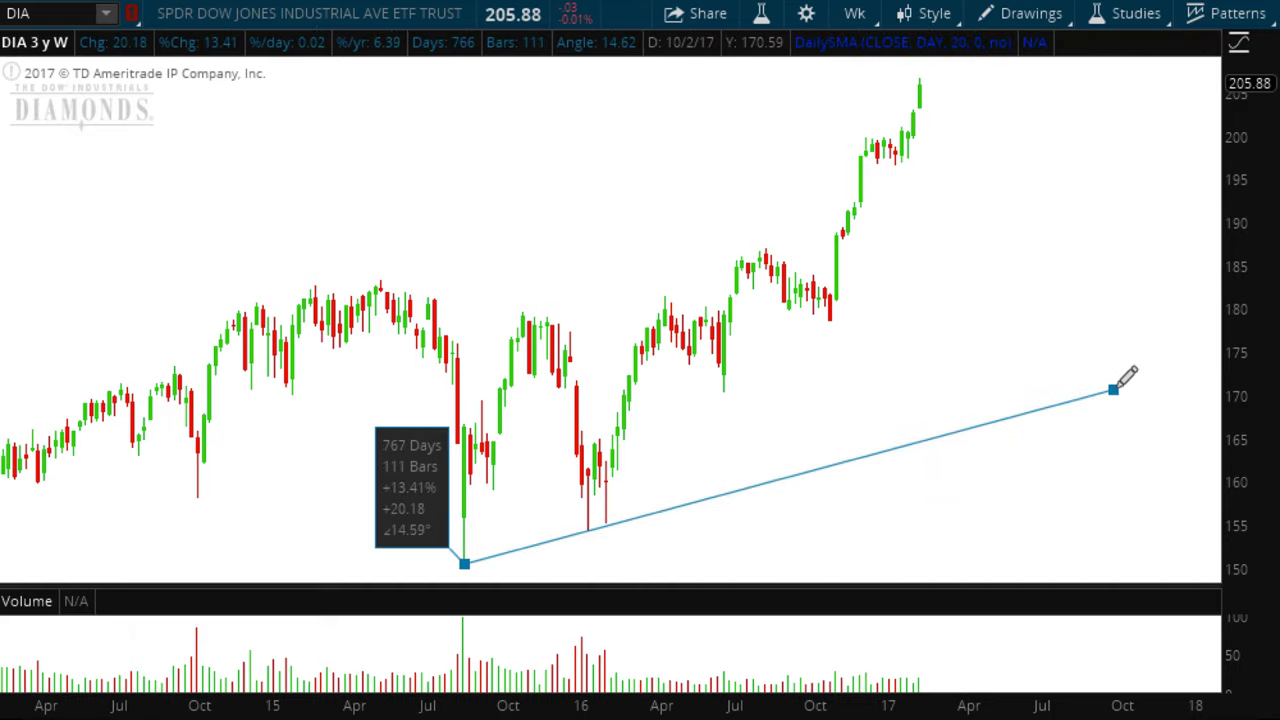
click(1116, 388)
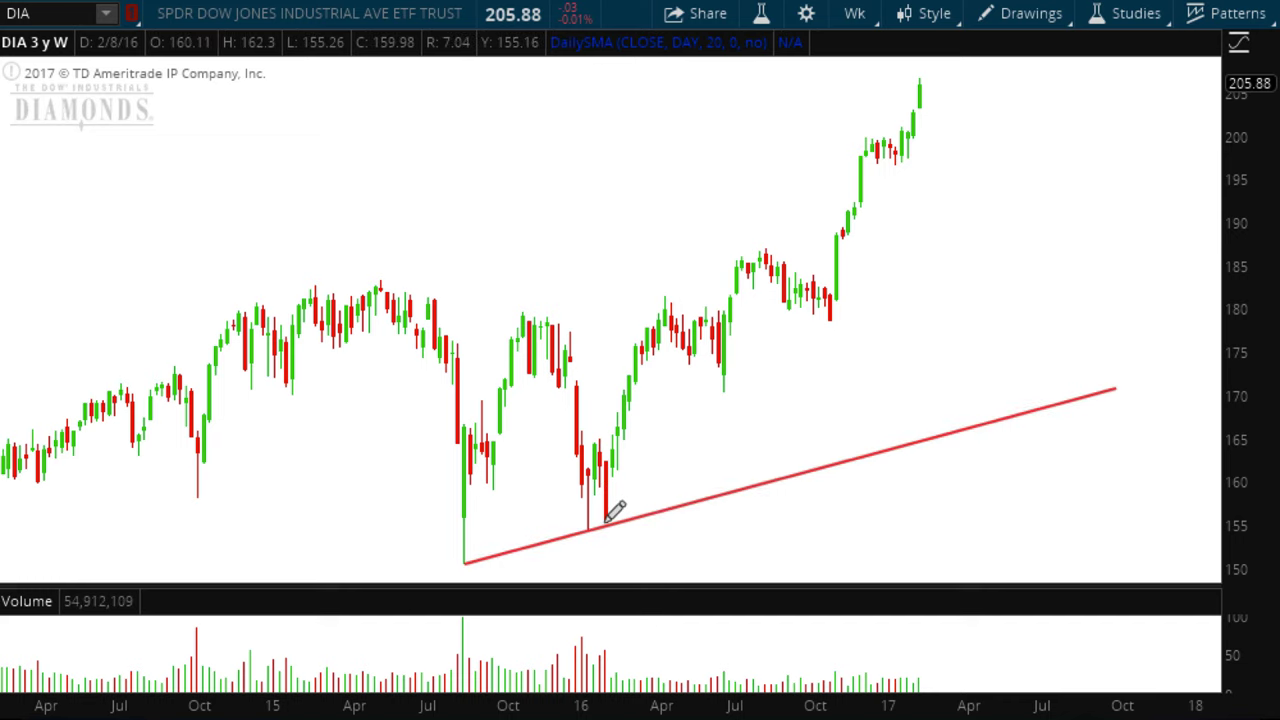
click(604, 522)
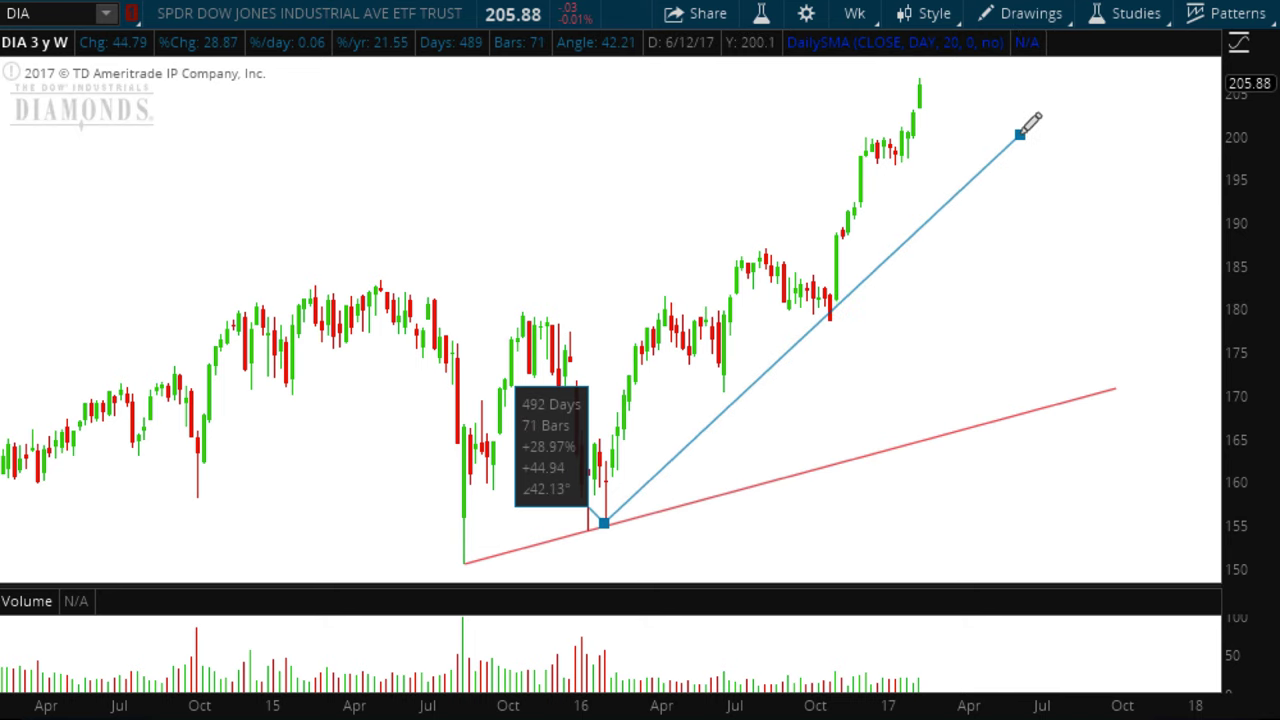
click(1019, 134)
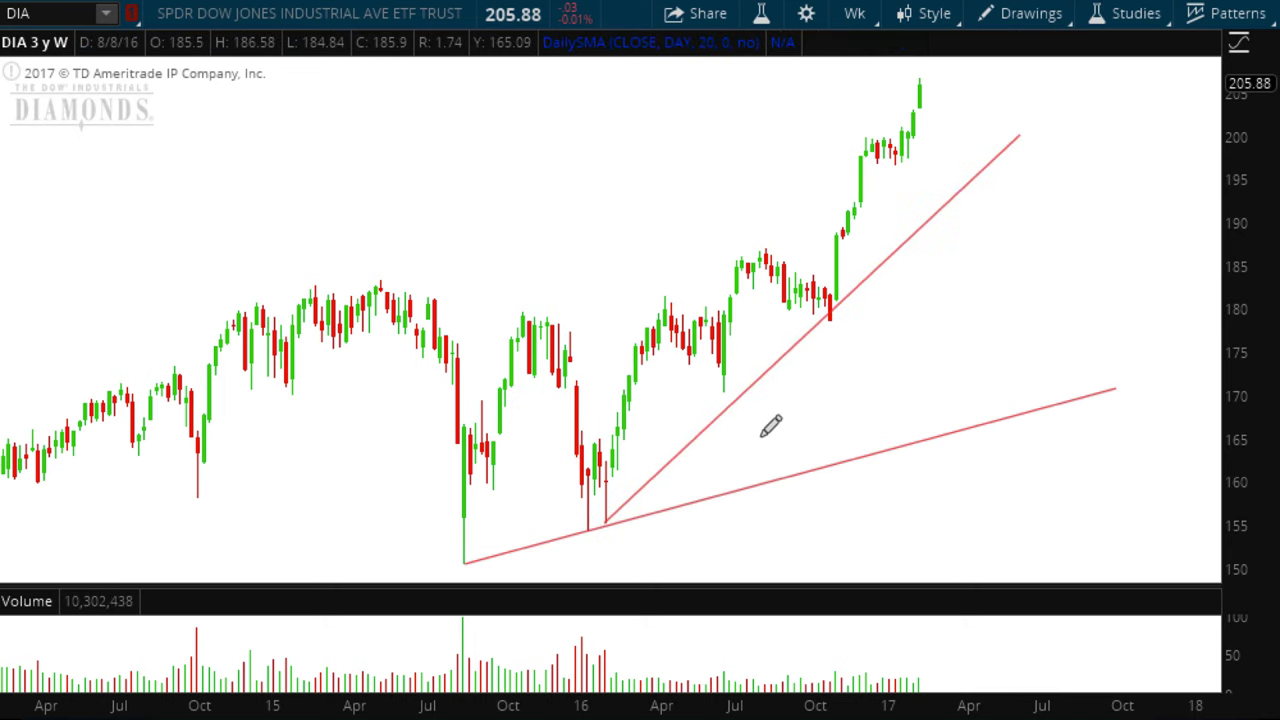
- Draw two steeper DIA trendlines from the November 2016 low and an early-2017 bar to the chart top
click(840, 298)
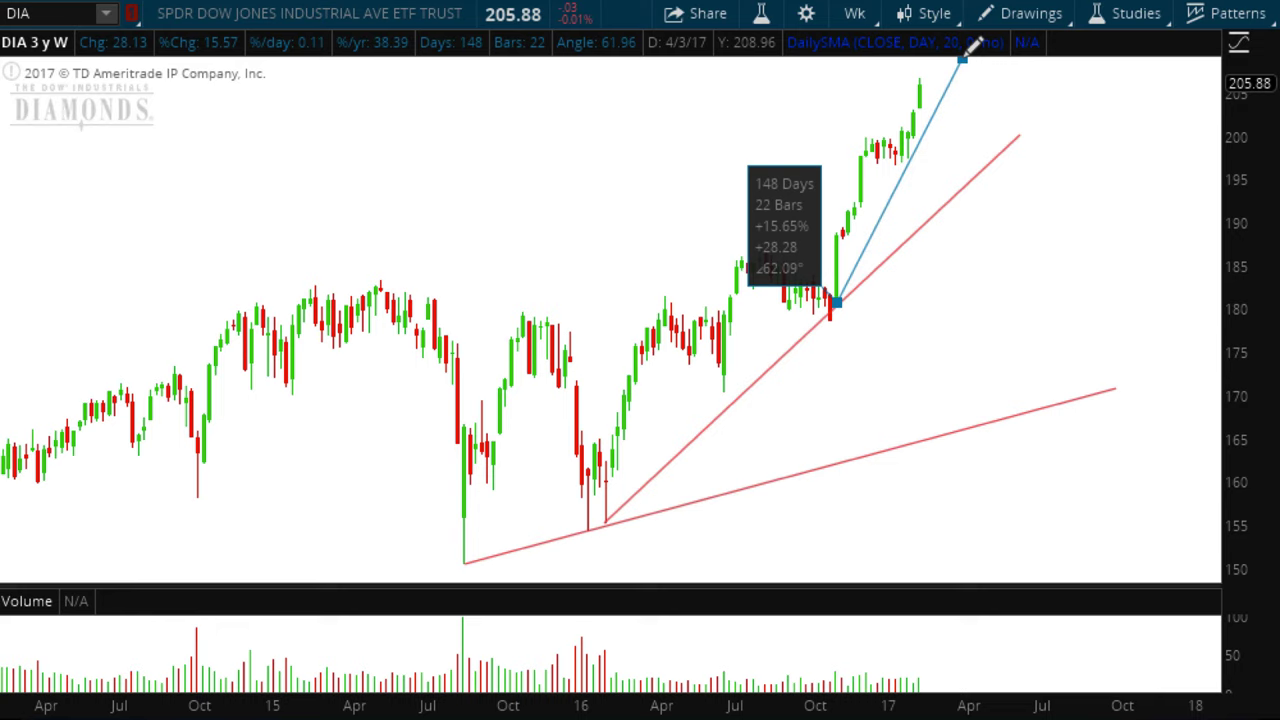
click(962, 58)
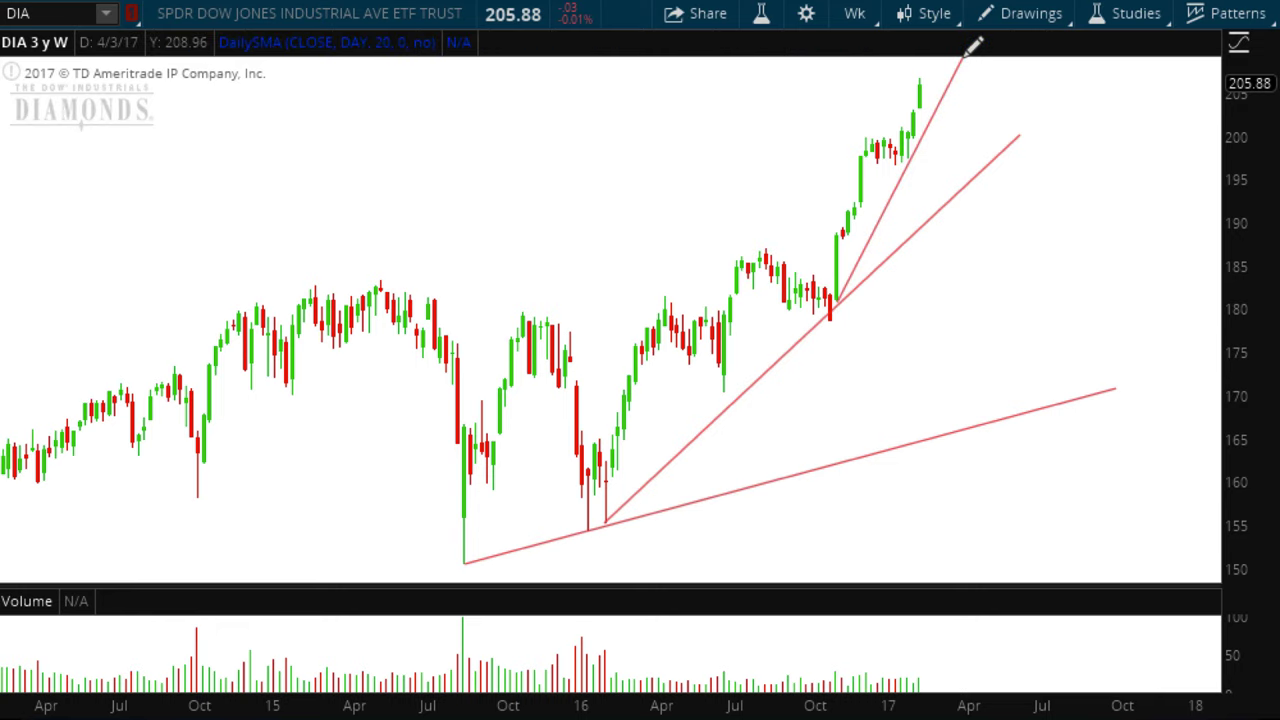
click(911, 149)
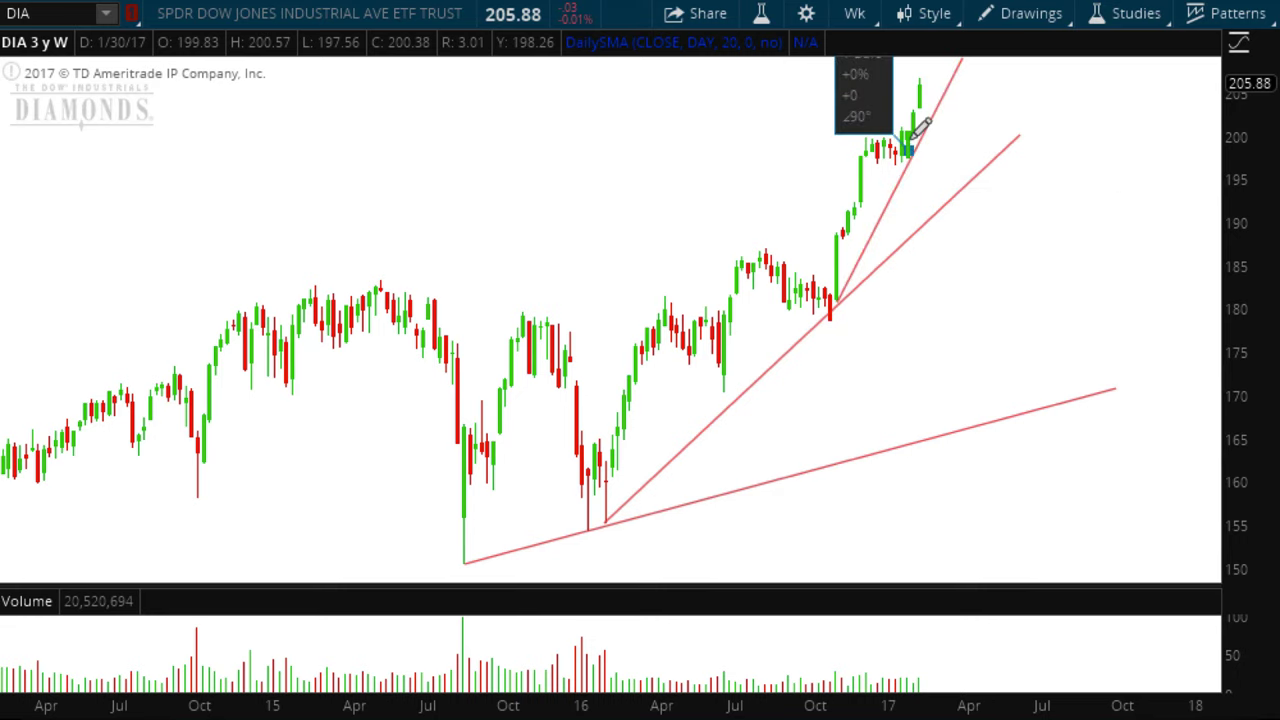
click(936, 58)
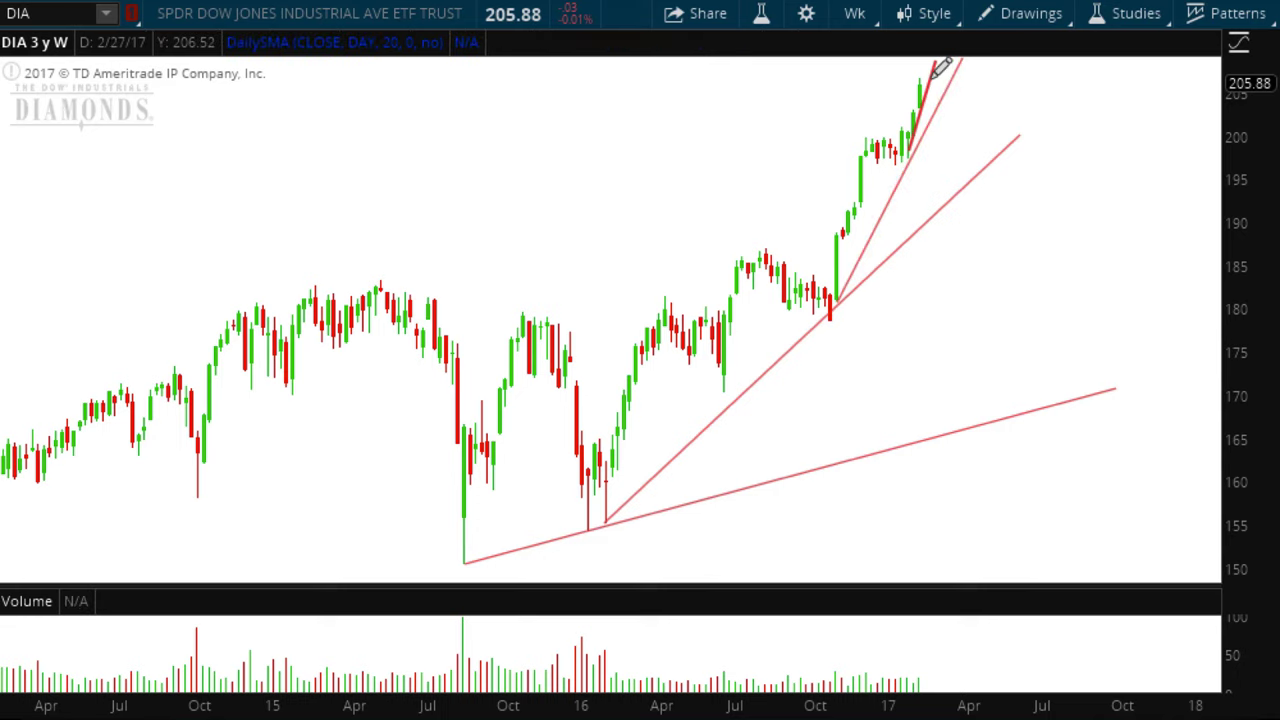
mouse_move(941, 66)
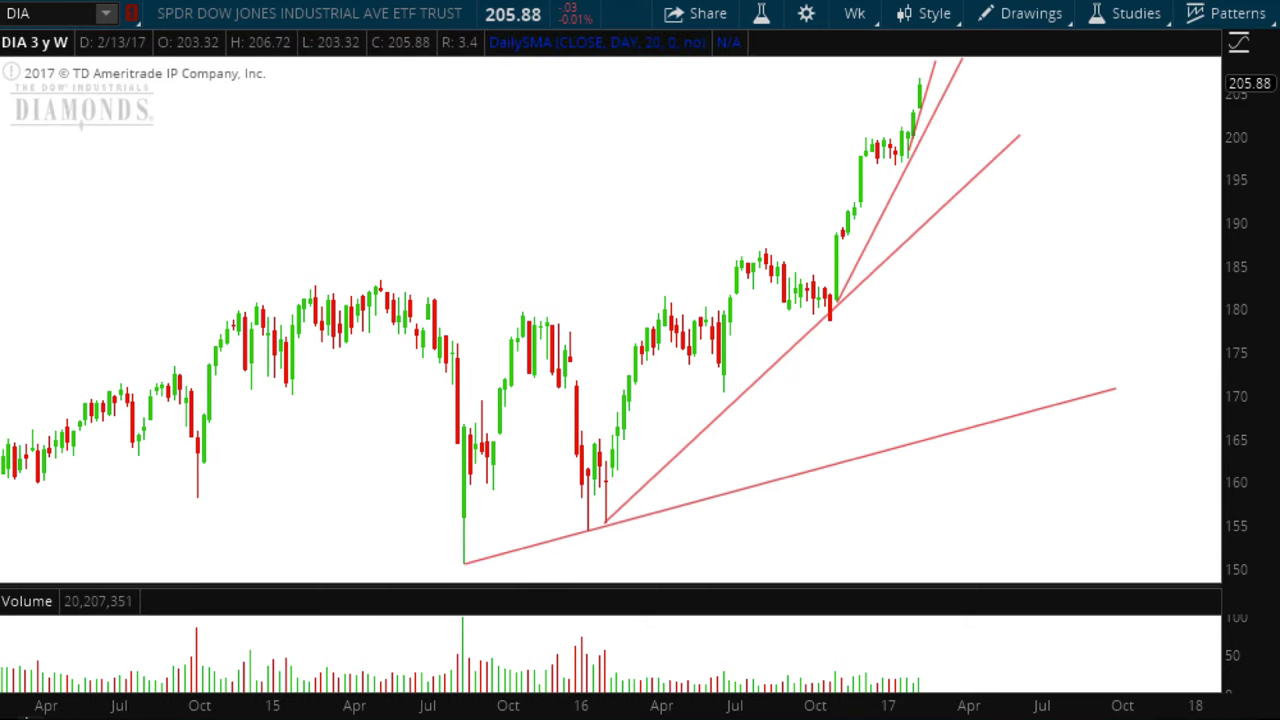
- Zoom to about one year and draw a line from DIA's latest peak down to the second trendline
scroll(257, 527, up, 3)
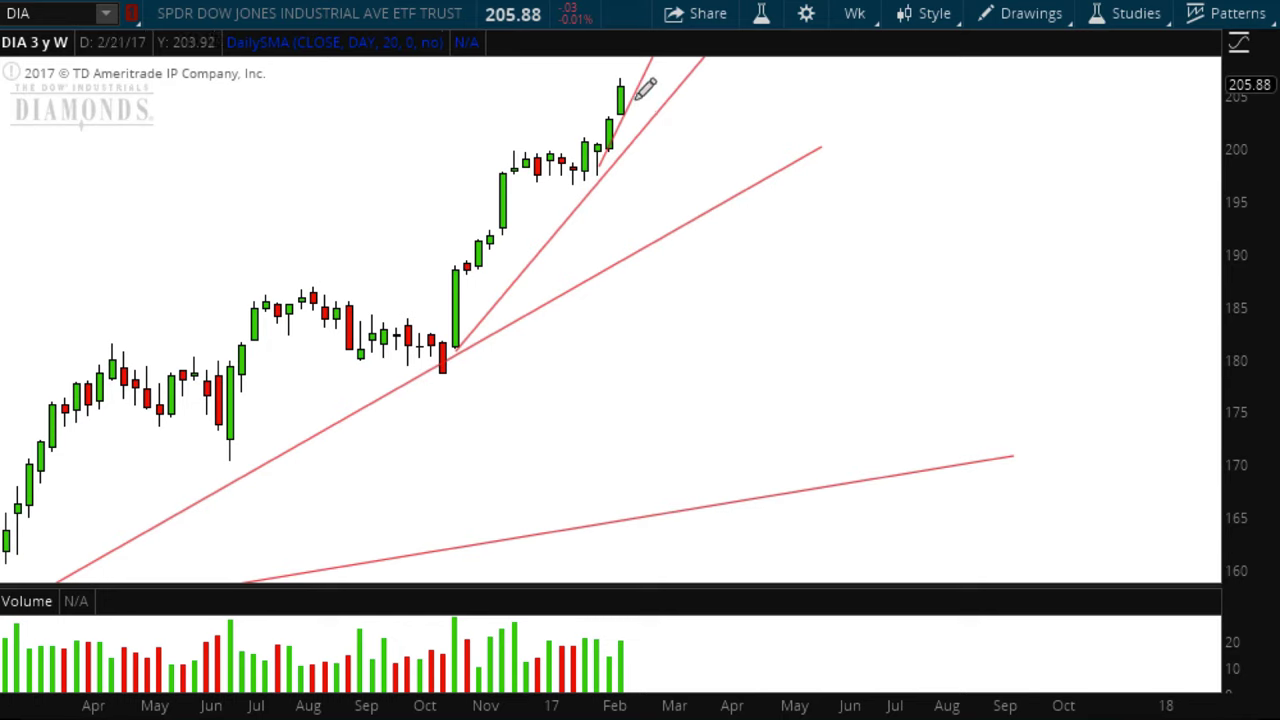
click(634, 100)
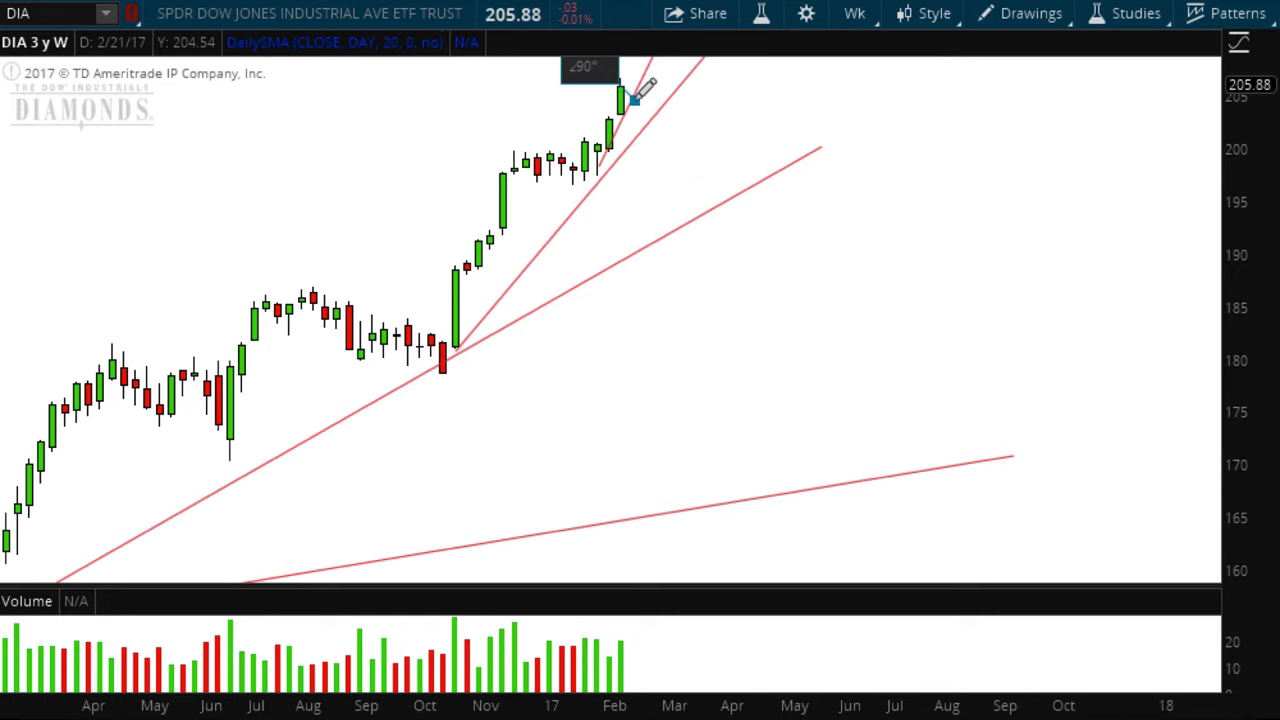
click(708, 204)
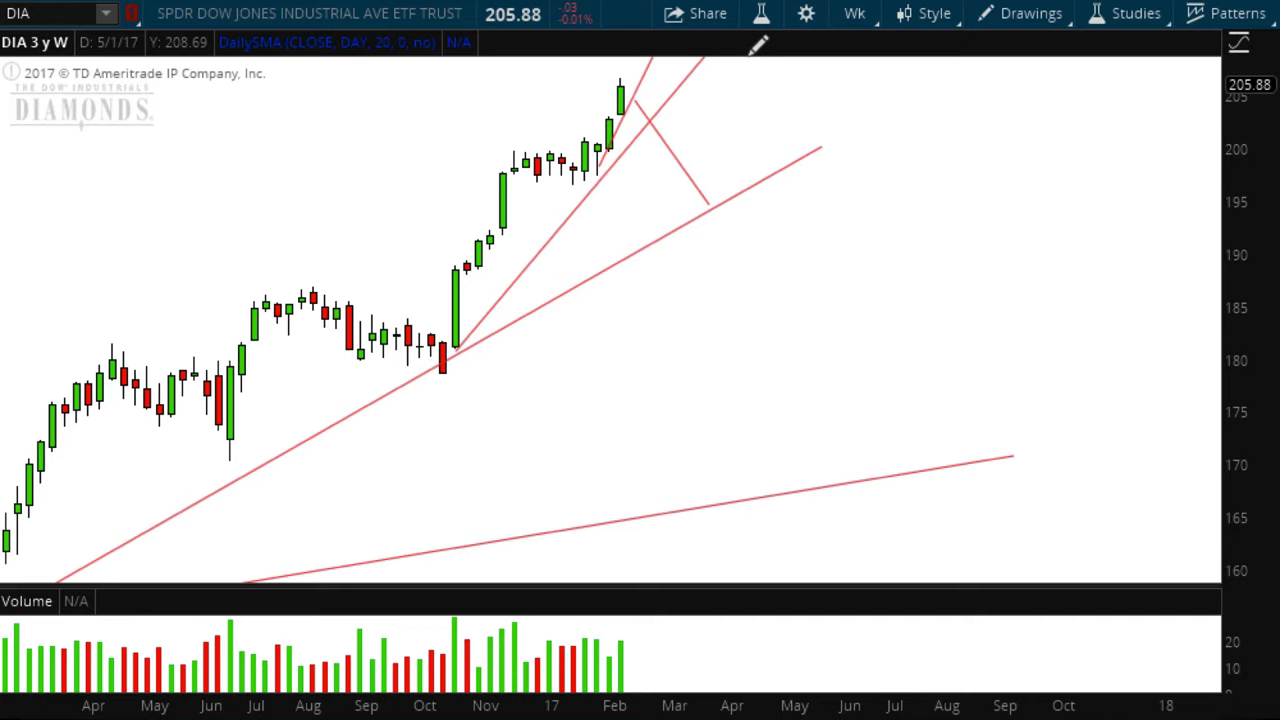
click(82, 12)
- Load the RUT chart and draw trendlines from its February 2016, November 2016 and early-2017 lows
text(RUT)
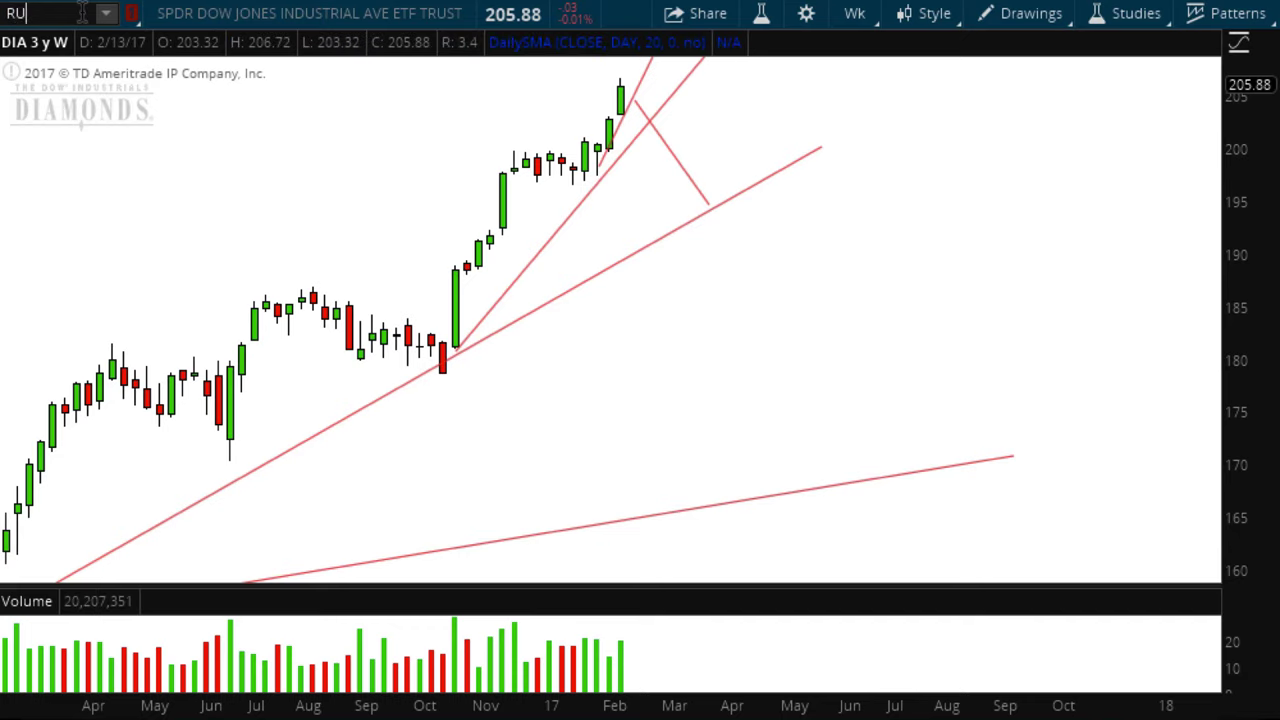
key(Return)
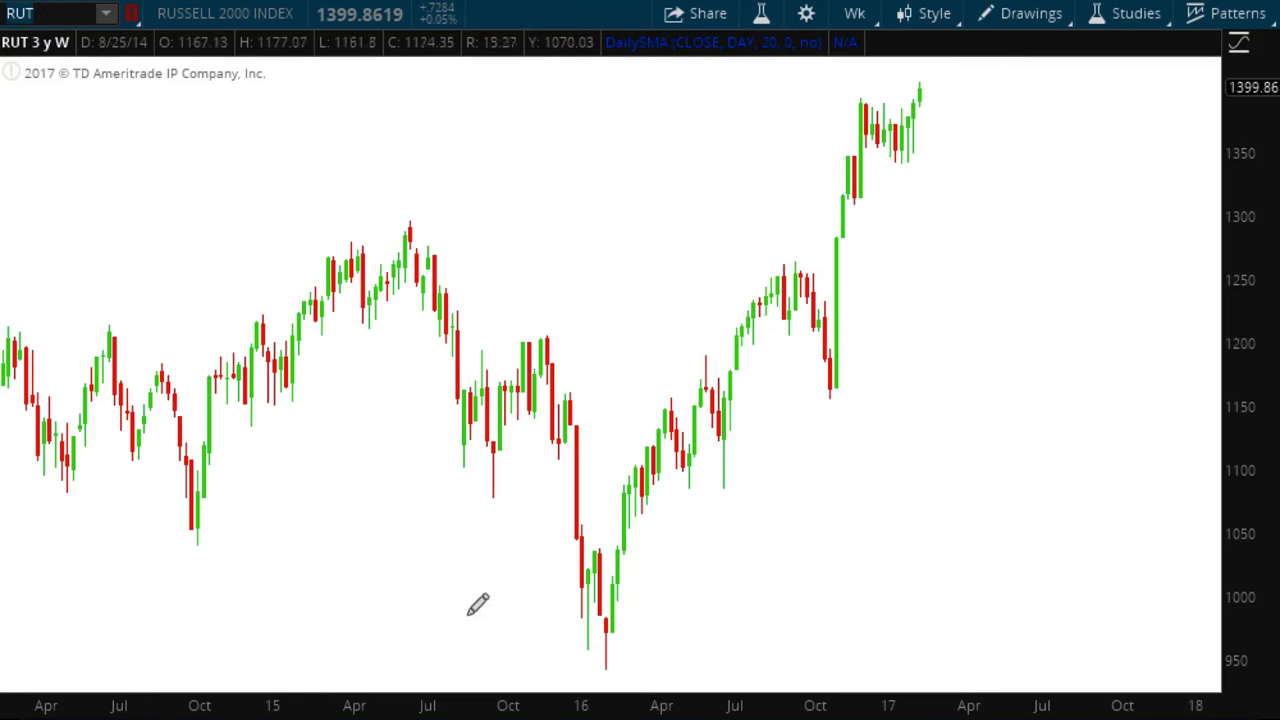
click(605, 667)
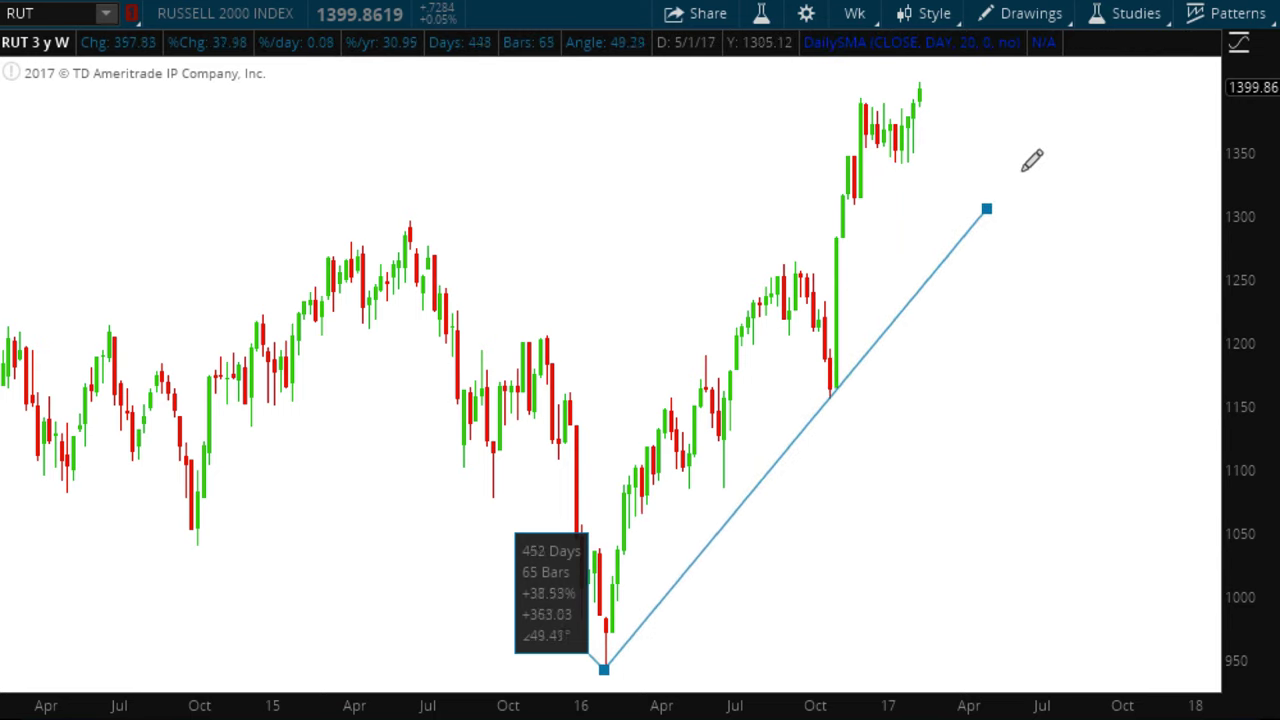
click(1050, 135)
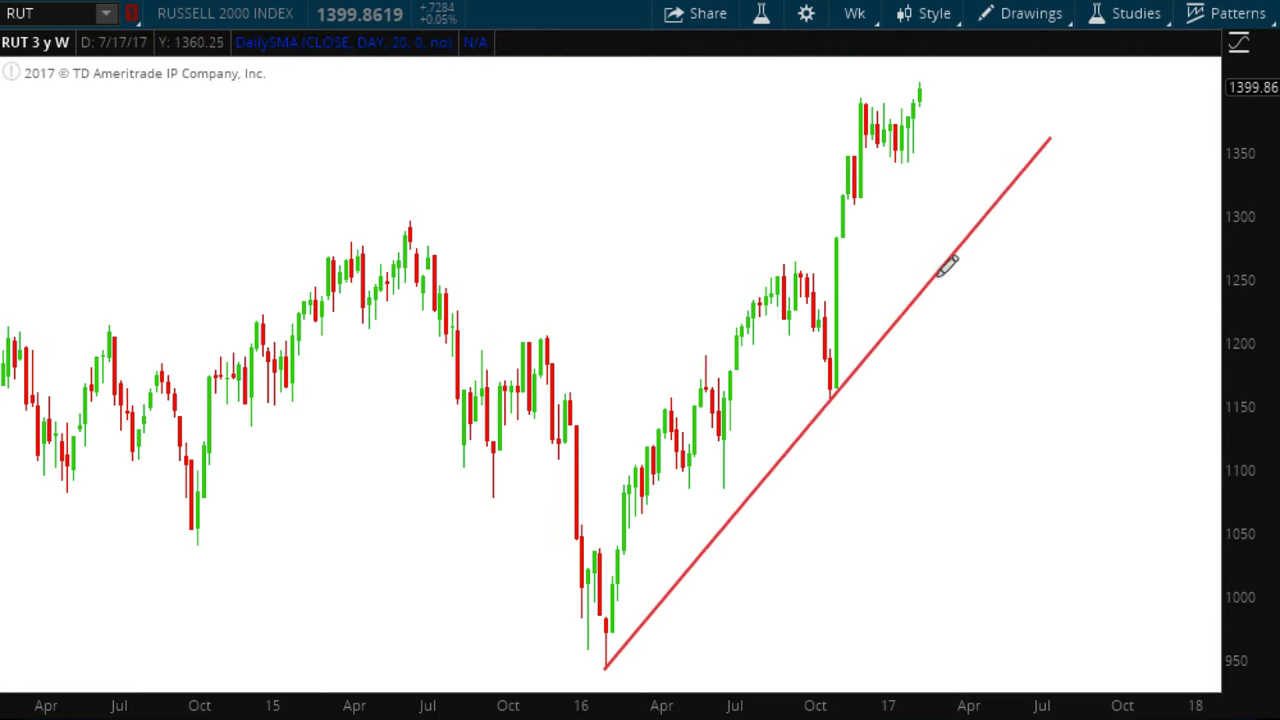
click(839, 383)
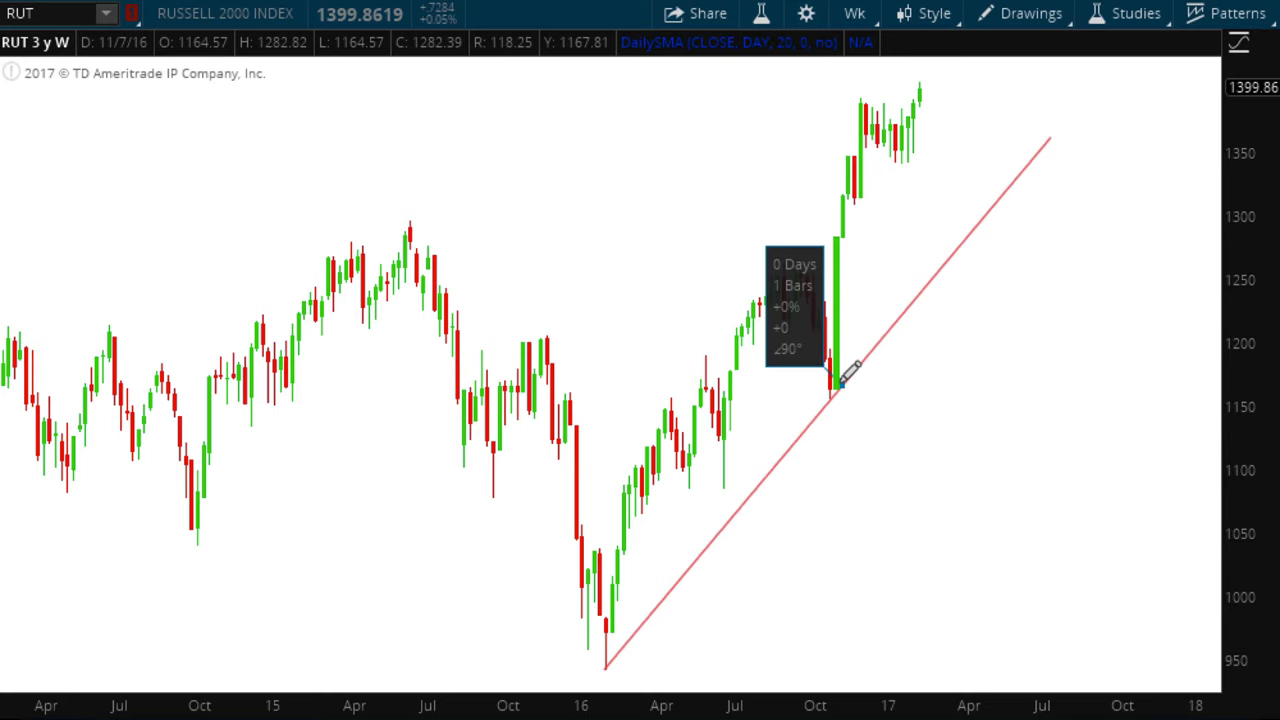
click(950, 65)
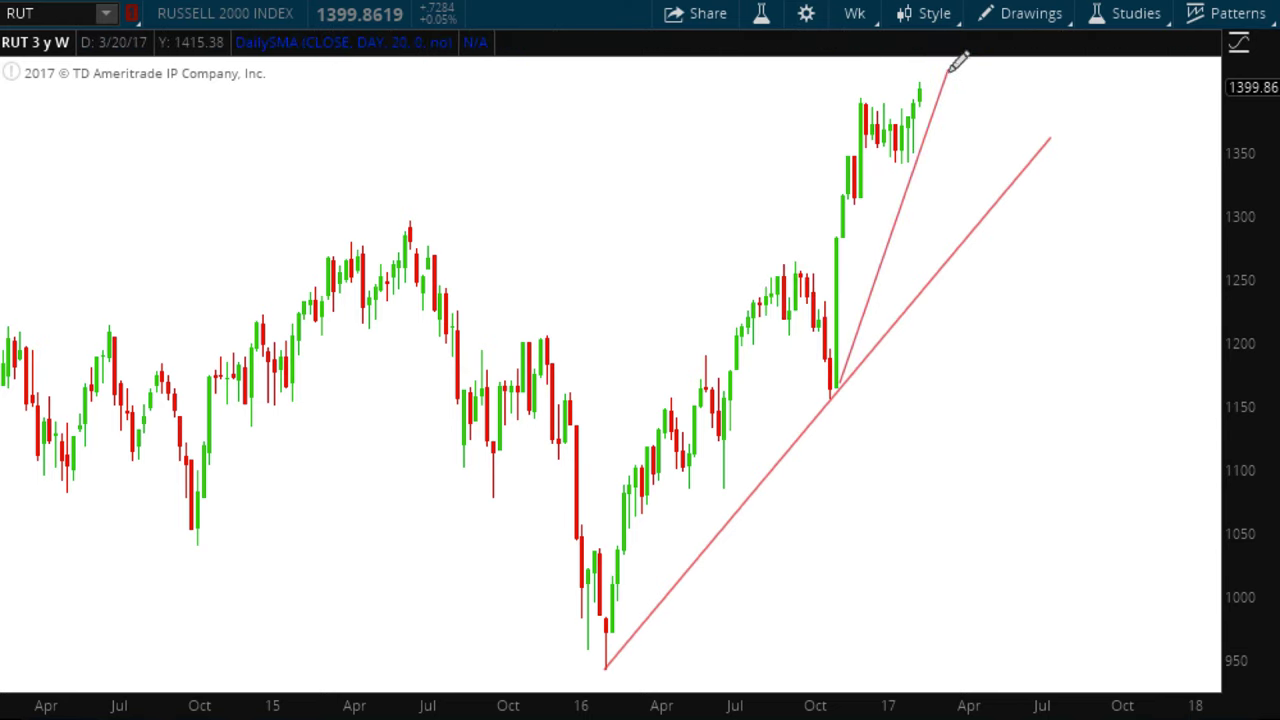
click(916, 150)
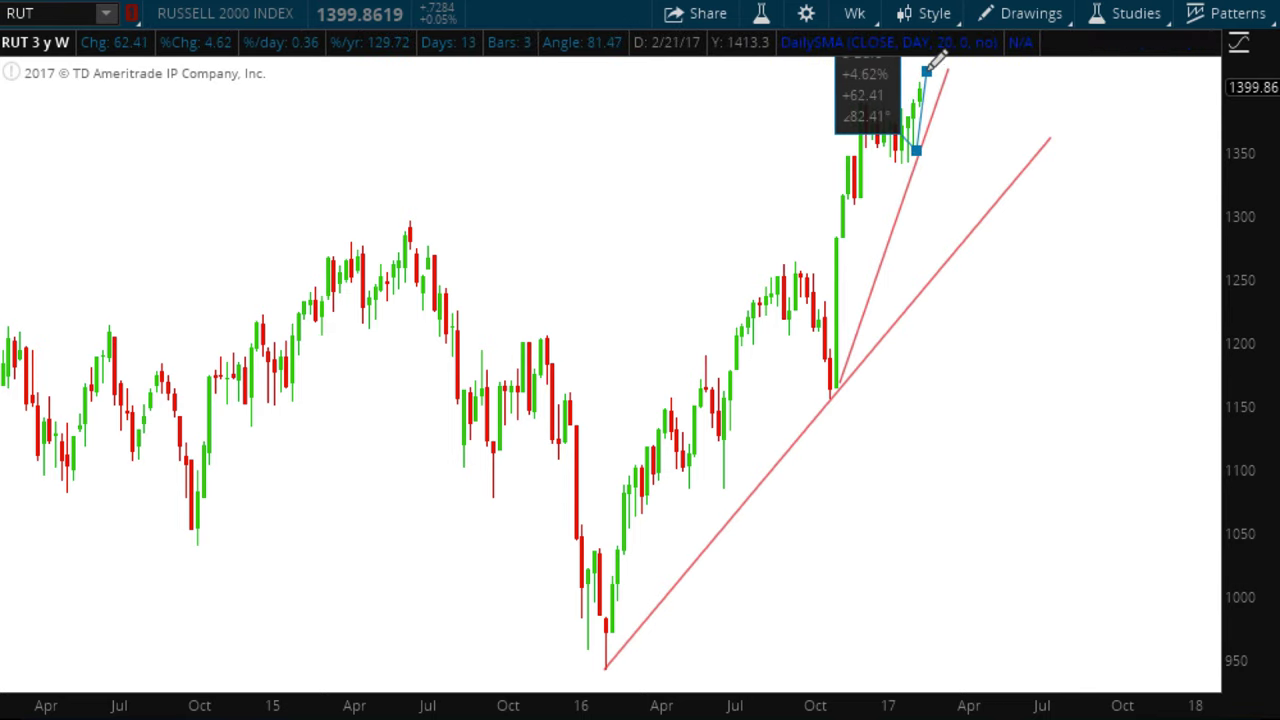
click(928, 70)
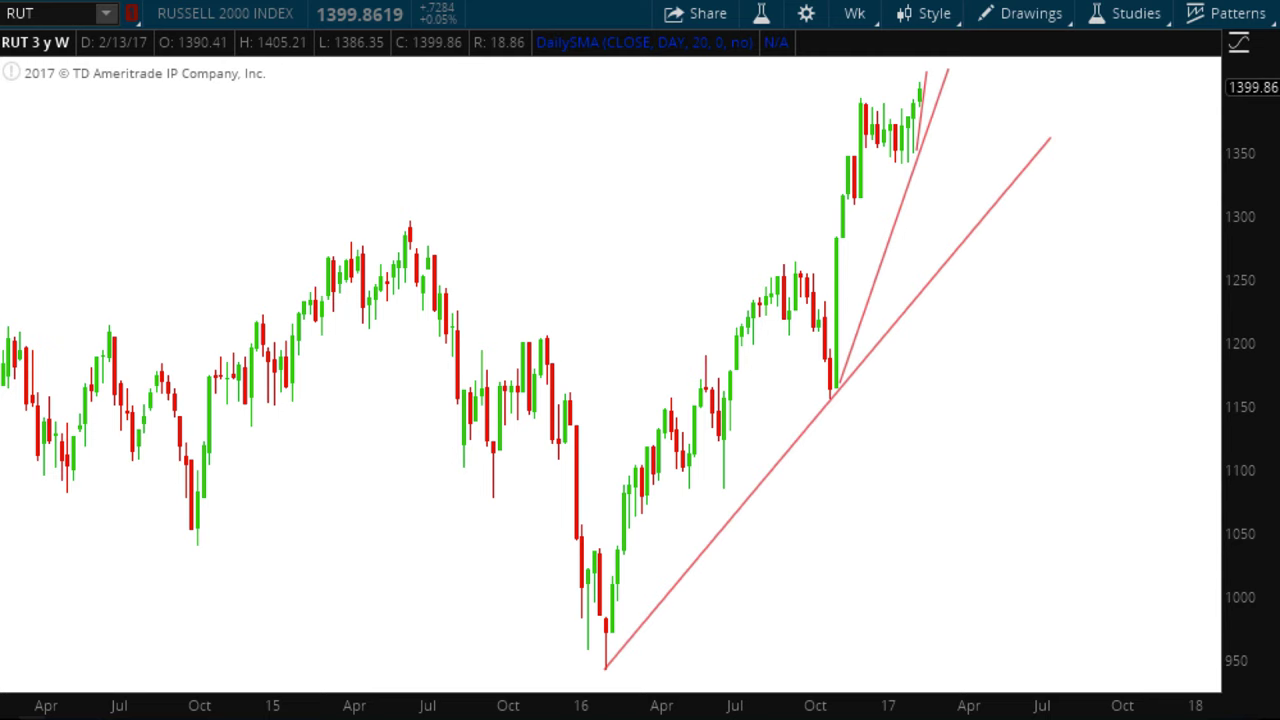
- Zoom in and draw a line from RUT's latest peak down to the lowest trendline near 1300
scroll(610, 380, up, 3)
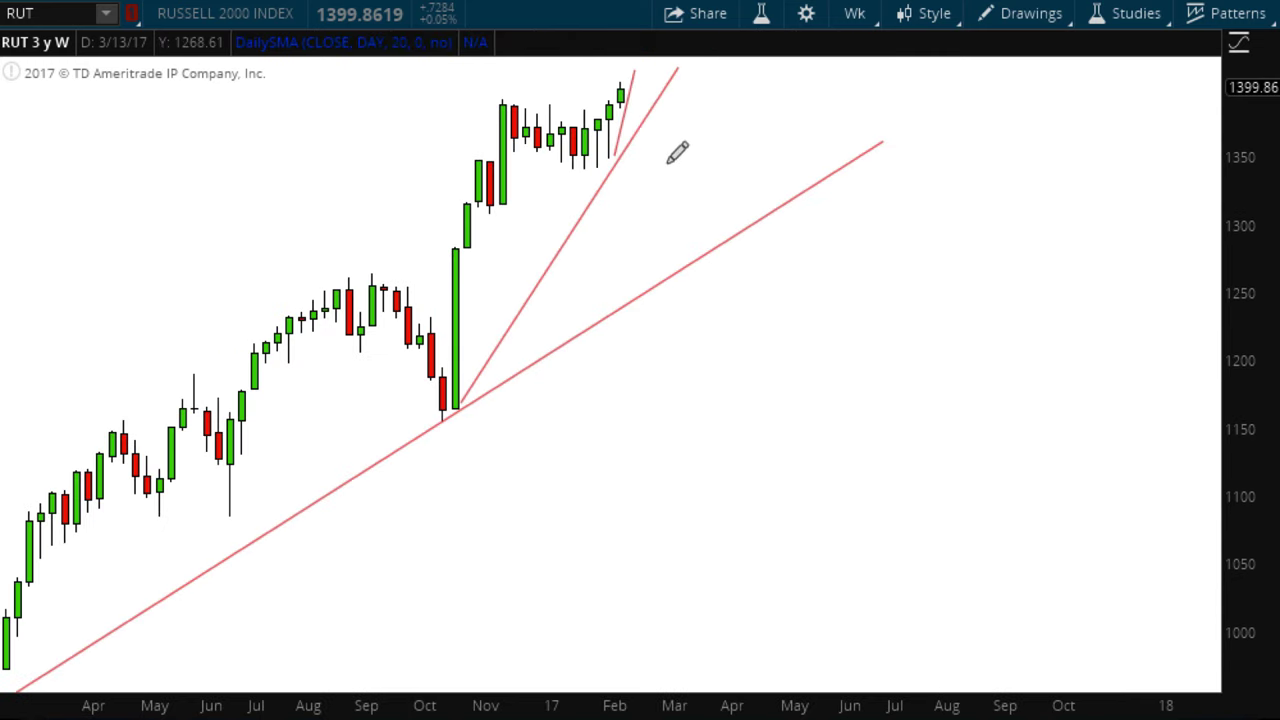
click(636, 88)
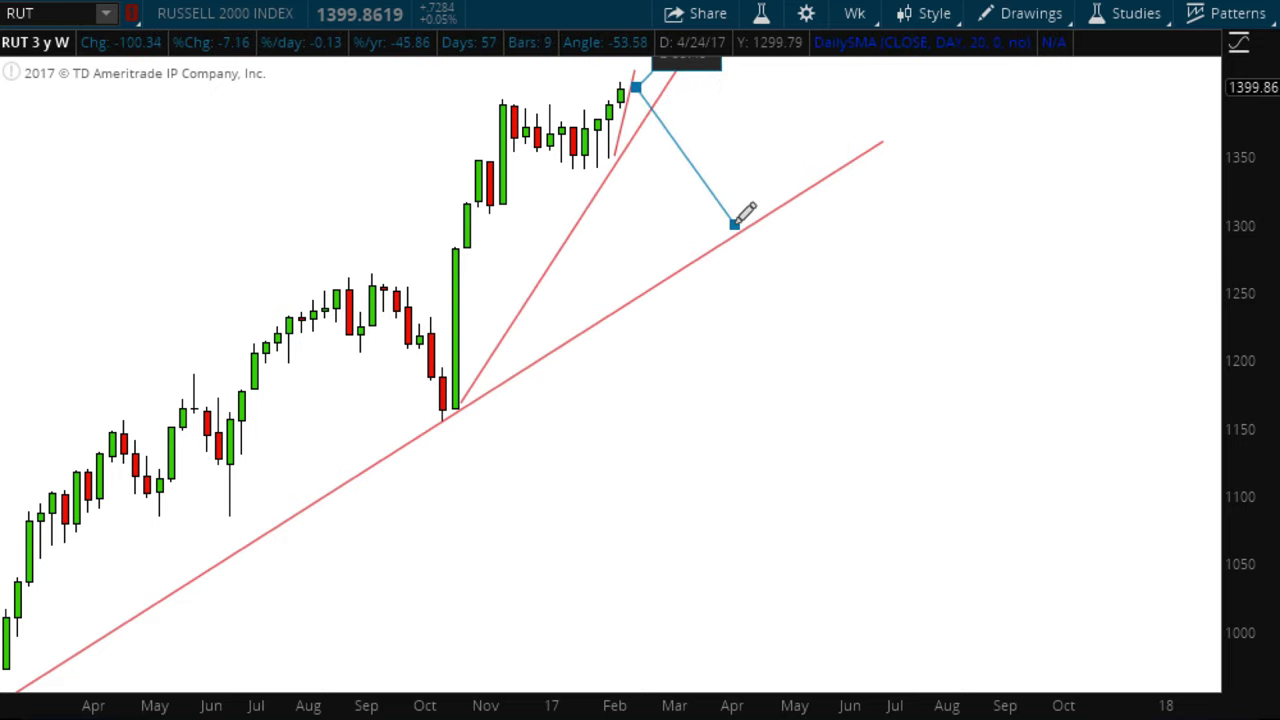
click(736, 223)
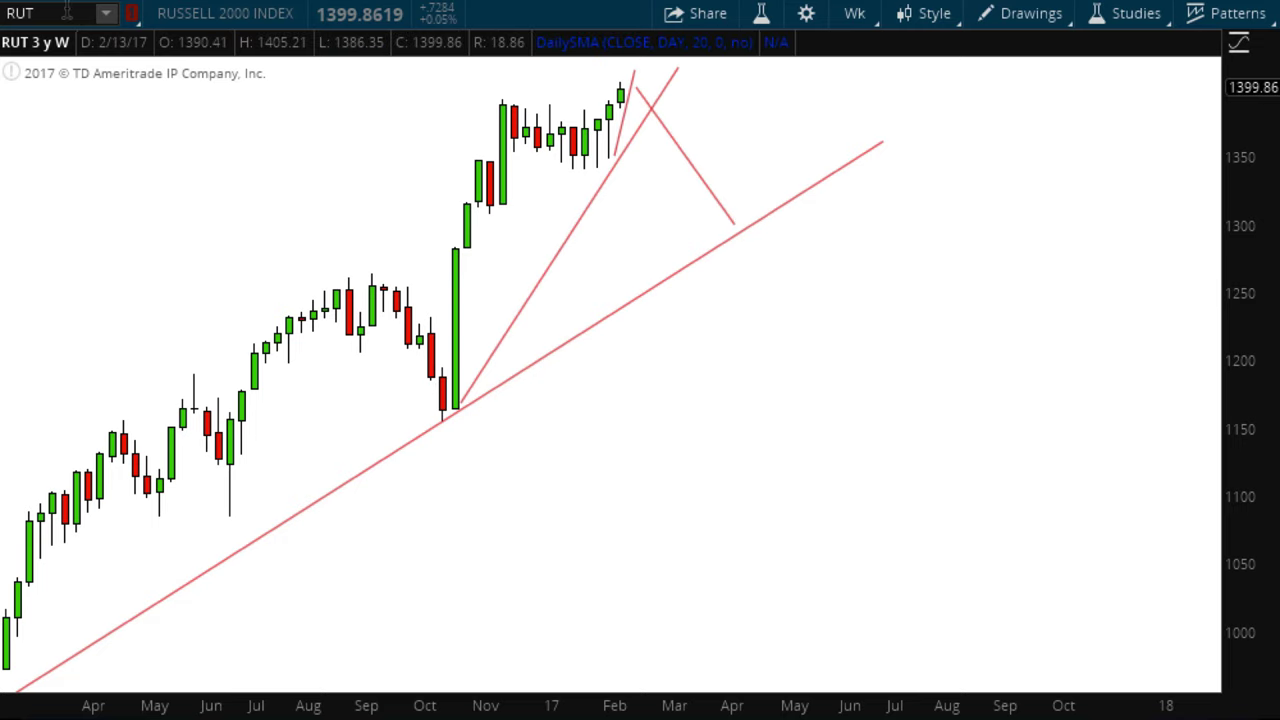
- Switch the chart symbol to QQQ
click(65, 12)
text(QQQ)
key(Return)
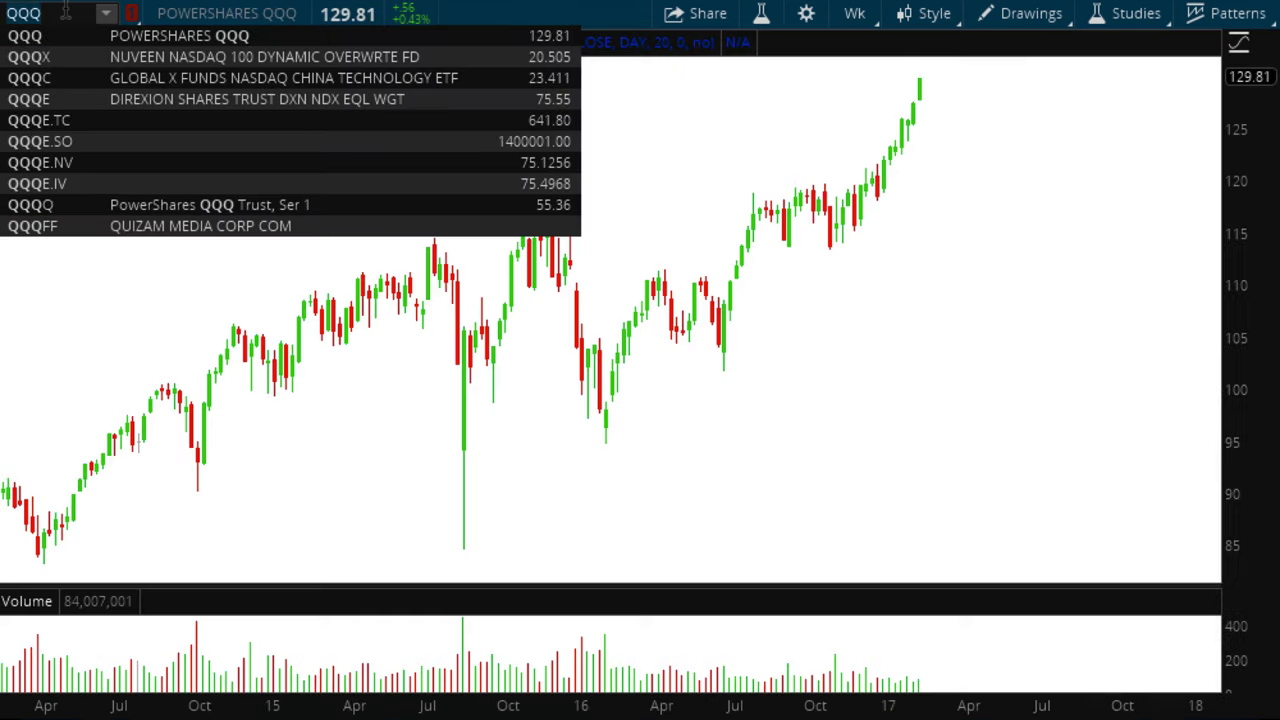
key(Down)
key(Down)
key(Down)
key(Down)
key(Down)
key(Down)
key(Down)
key(Down)
key(Down)
key(Down)
key(Down)
key(Down)
key(Down)
key(Down)
key(Down)
key(Down)
key(Down)
key(Down)
key(Down)
key(Down)
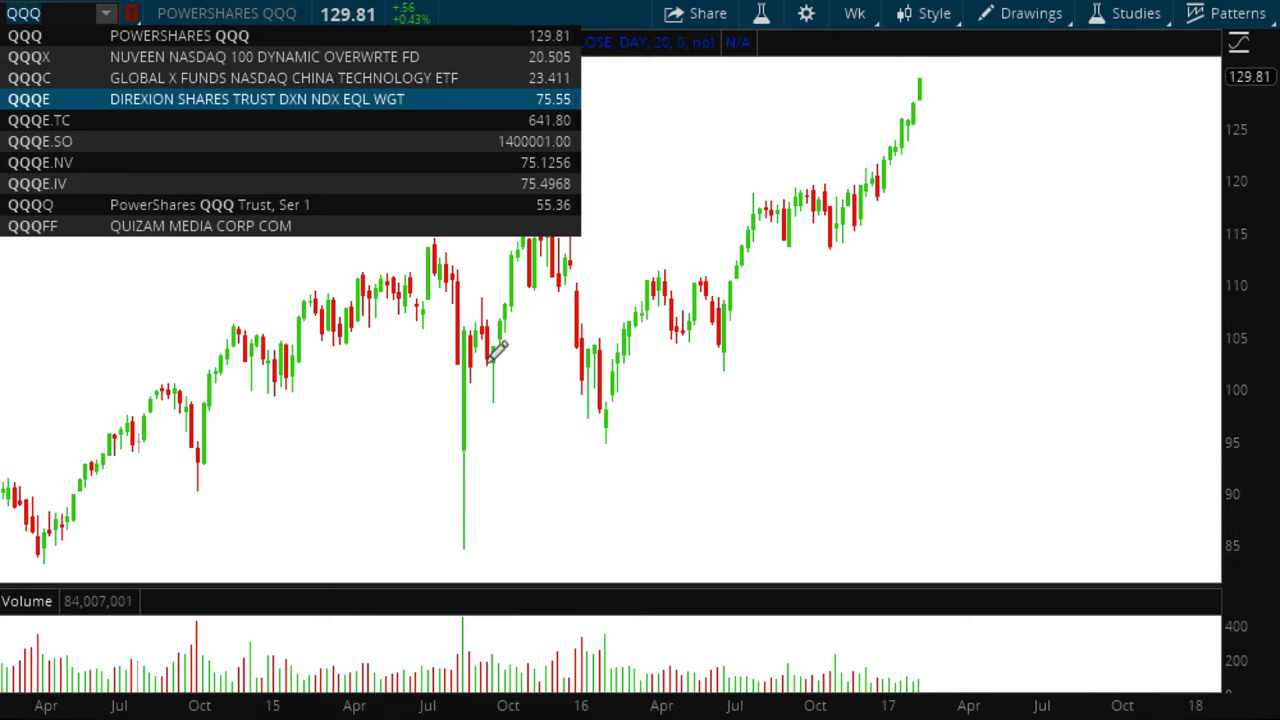
- Draw three fanning QQQ trendlines, the first from 84.42 (8/29/15) to 124.46 (8/10/17)
drag(465, 549, 658, 407)
drag(716, 362, 1078, 120)
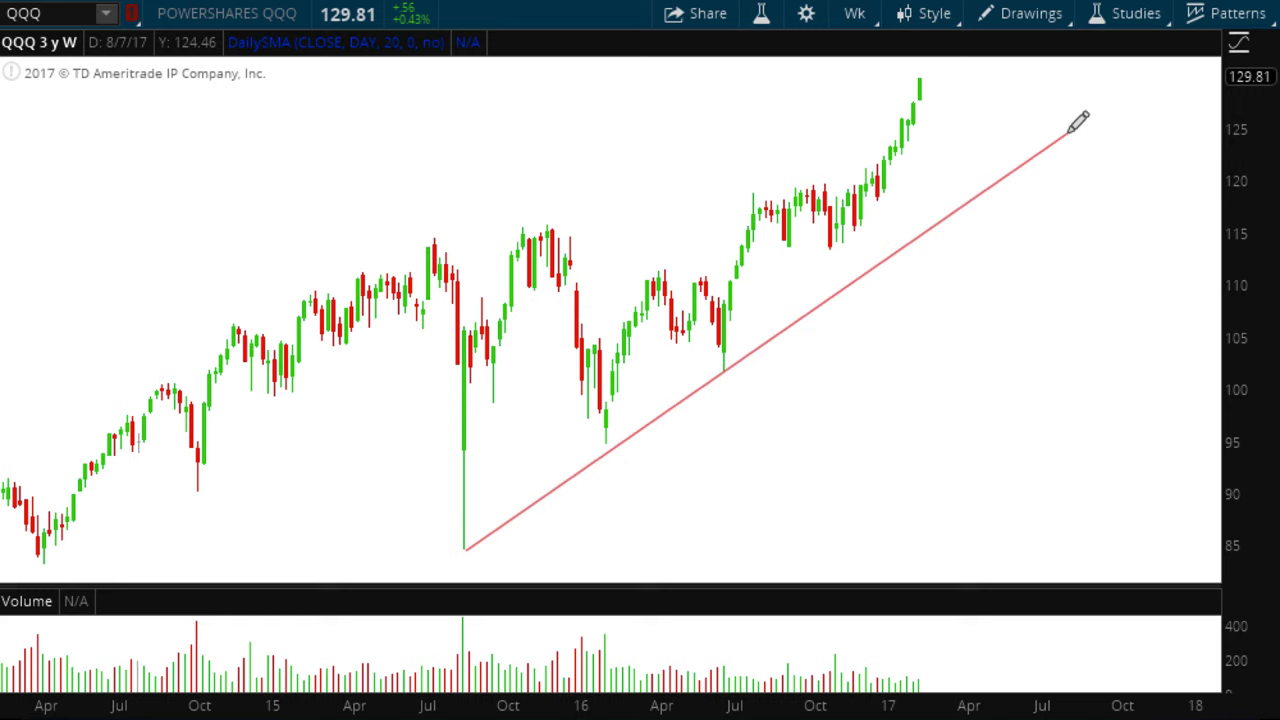
mouse_move(738, 357)
drag(738, 357, 1017, 52)
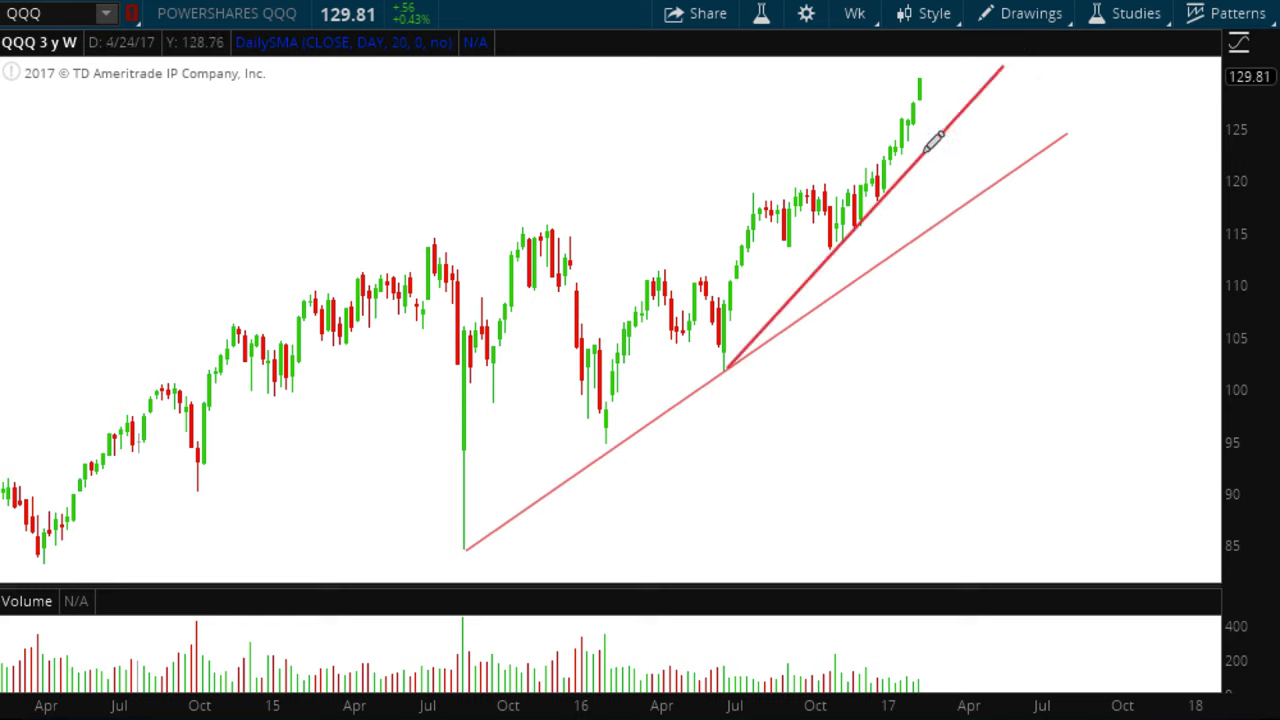
drag(884, 190, 955, 57)
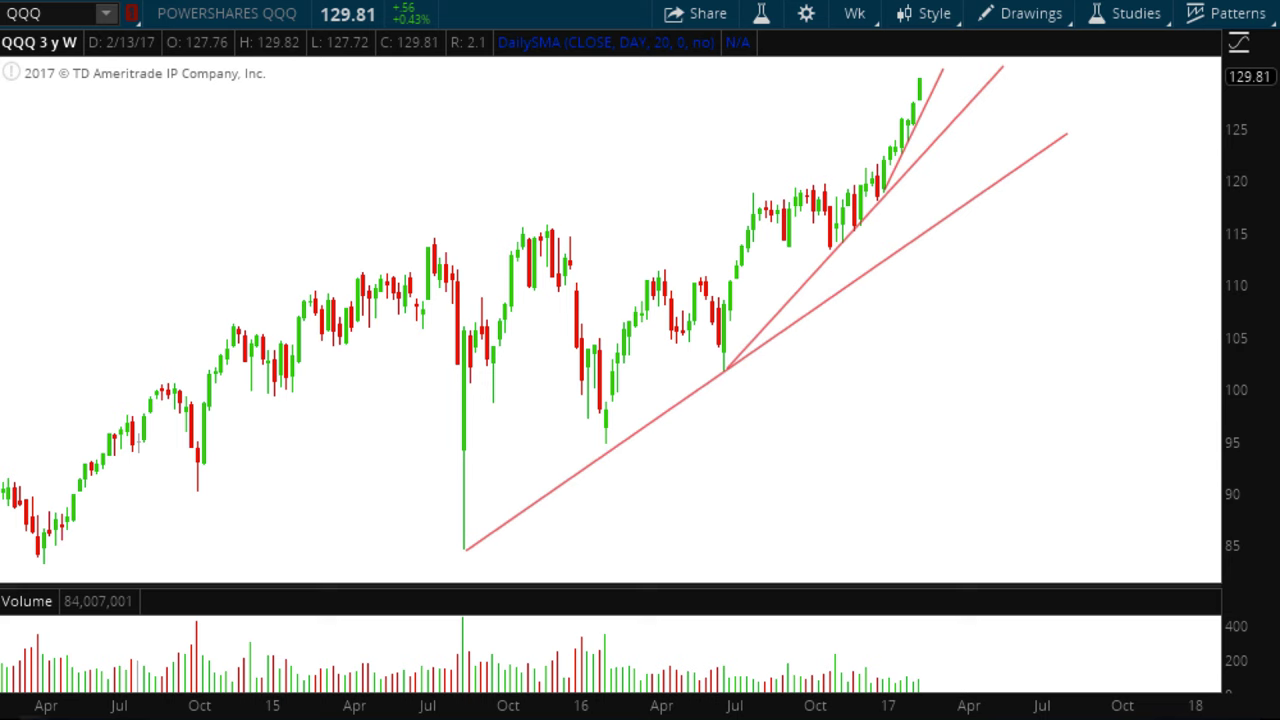
scroll(640, 320, up, 3)
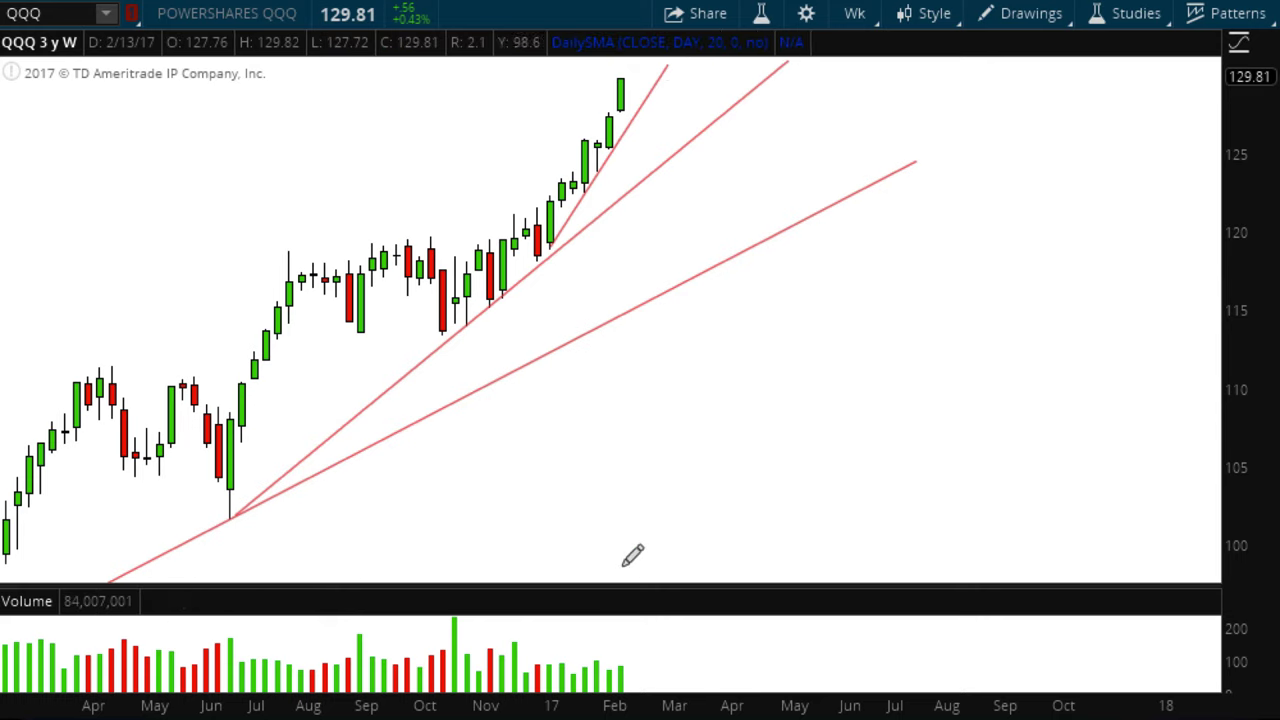
- Draw a short line from the steepest trendline's tip down to the middle trendline near 126.5
click(660, 77)
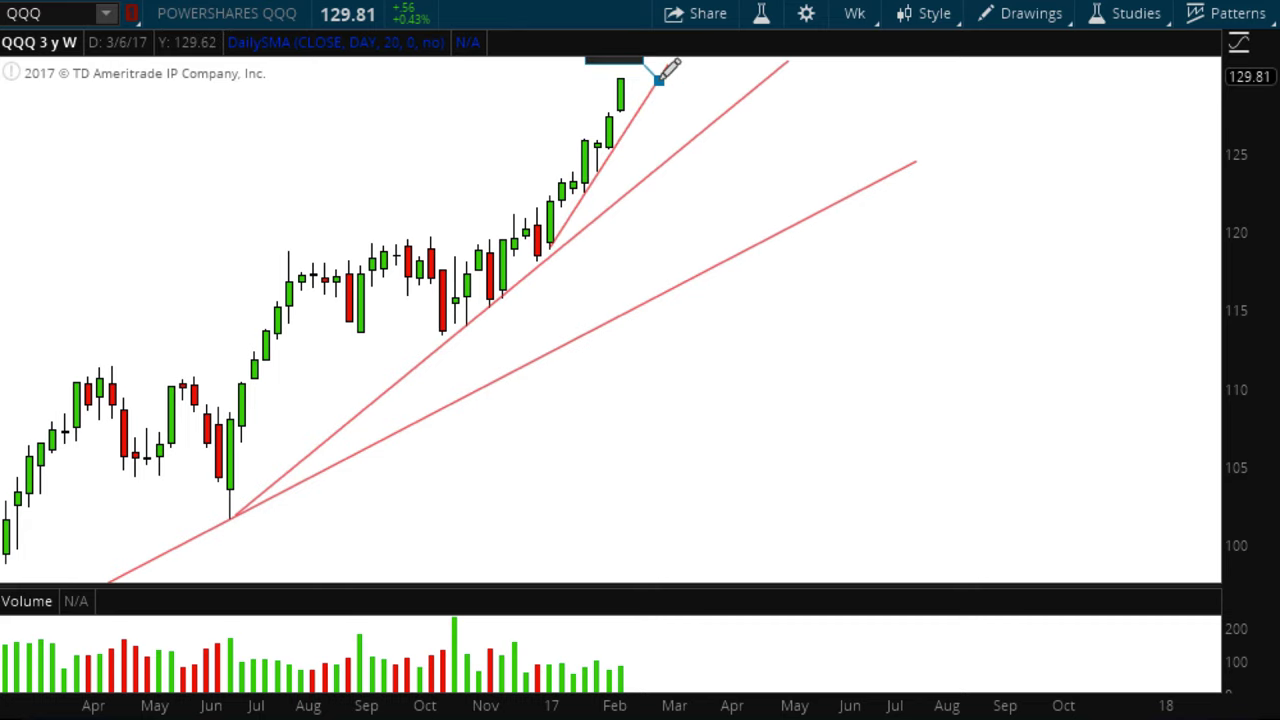
drag(660, 78, 694, 128)
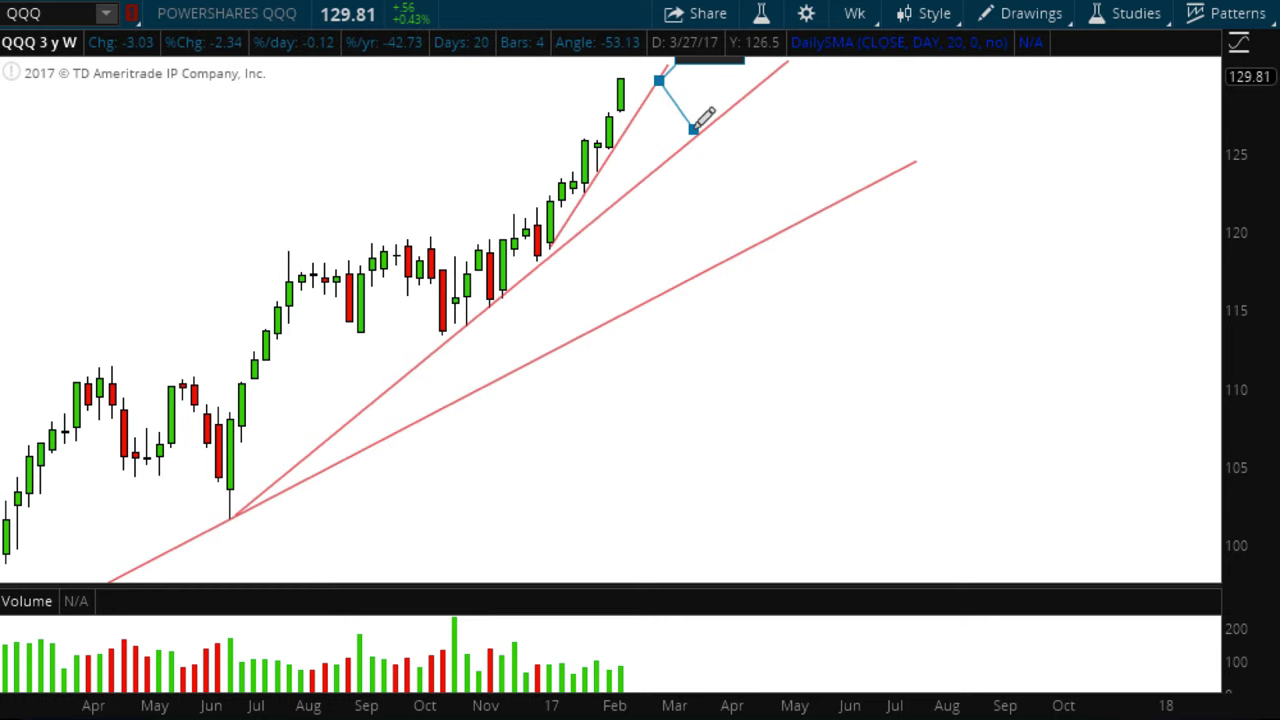
drag(694, 128, 695, 127)
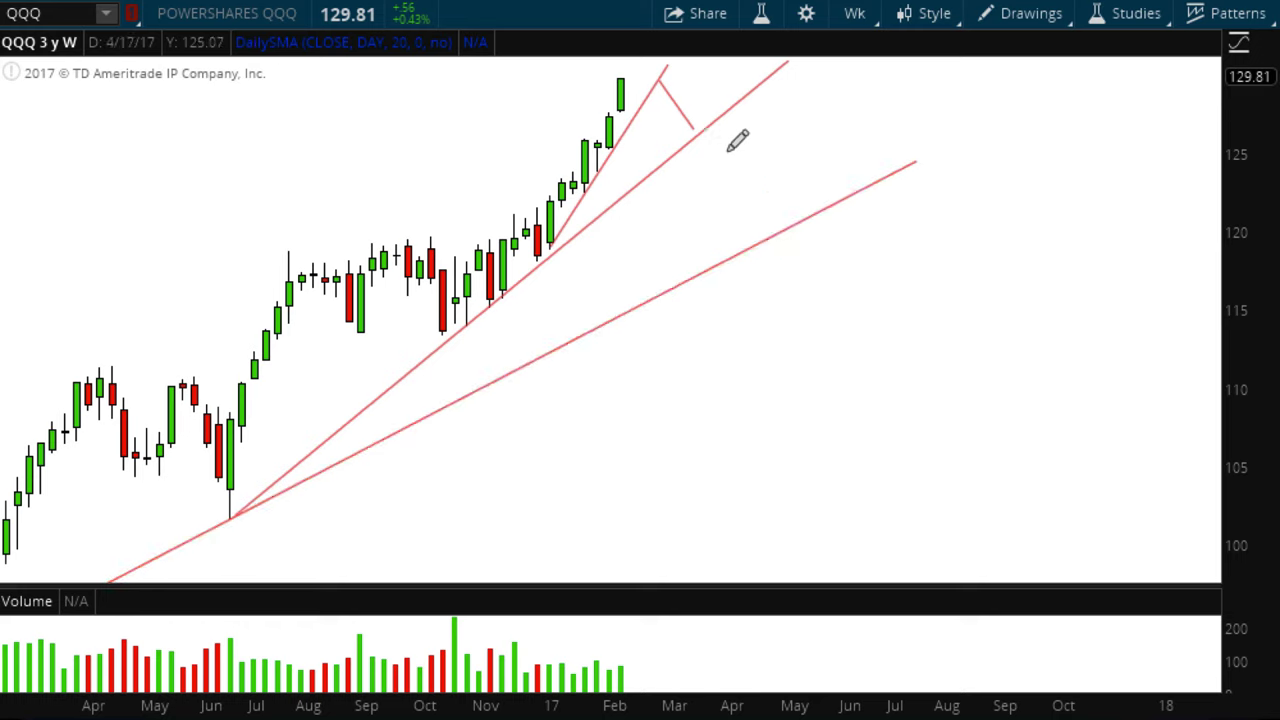
- Load SPY and draw its first trendline rising from the early-2016 low
click(60, 13)
text(SPY)
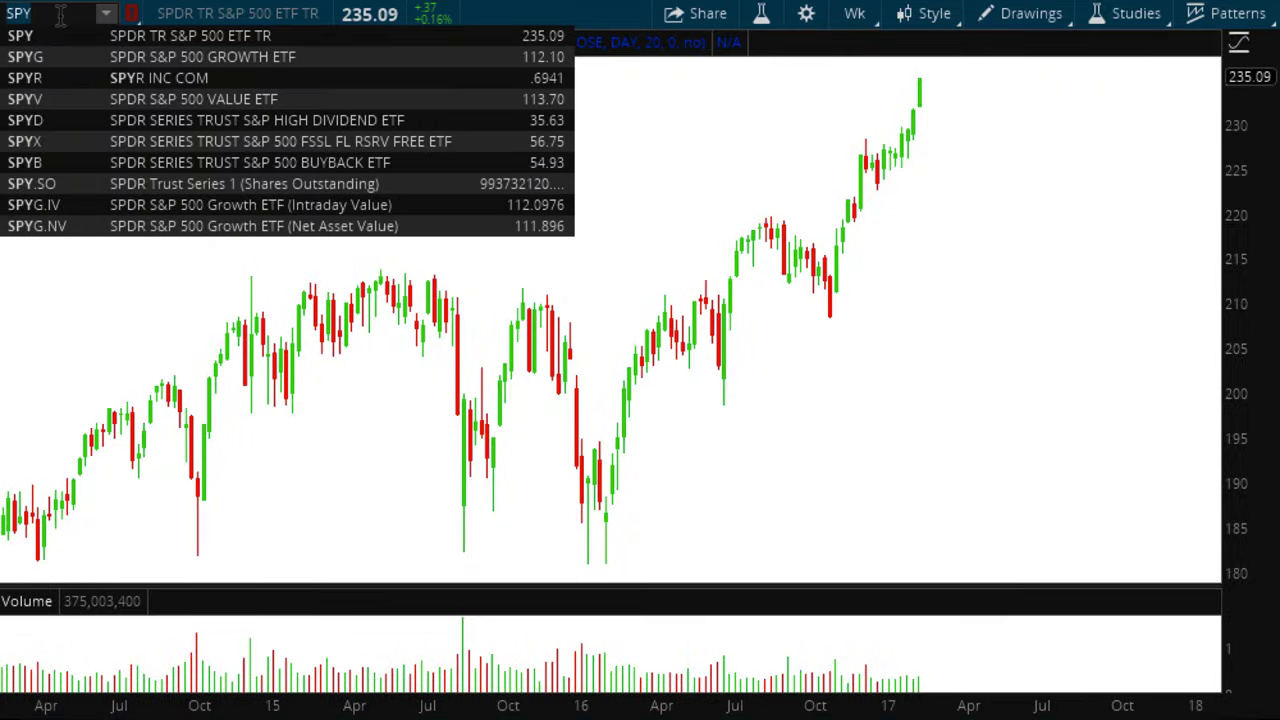
click(602, 563)
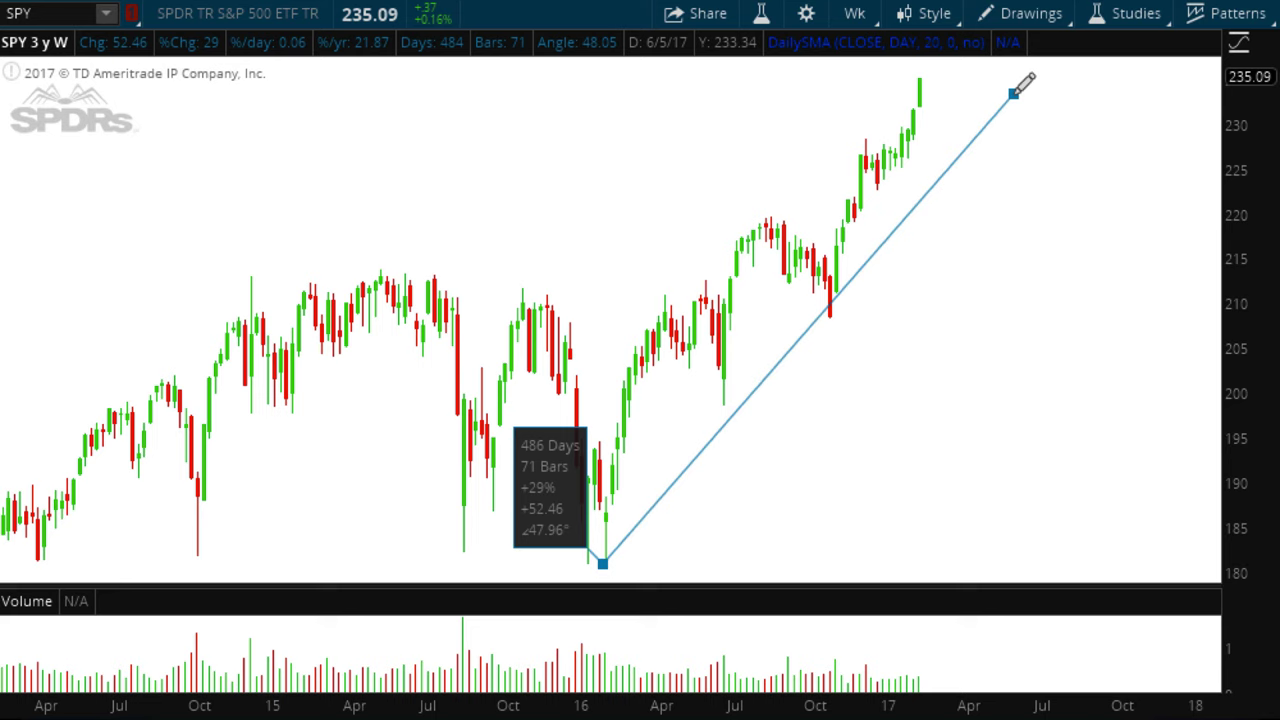
click(1014, 92)
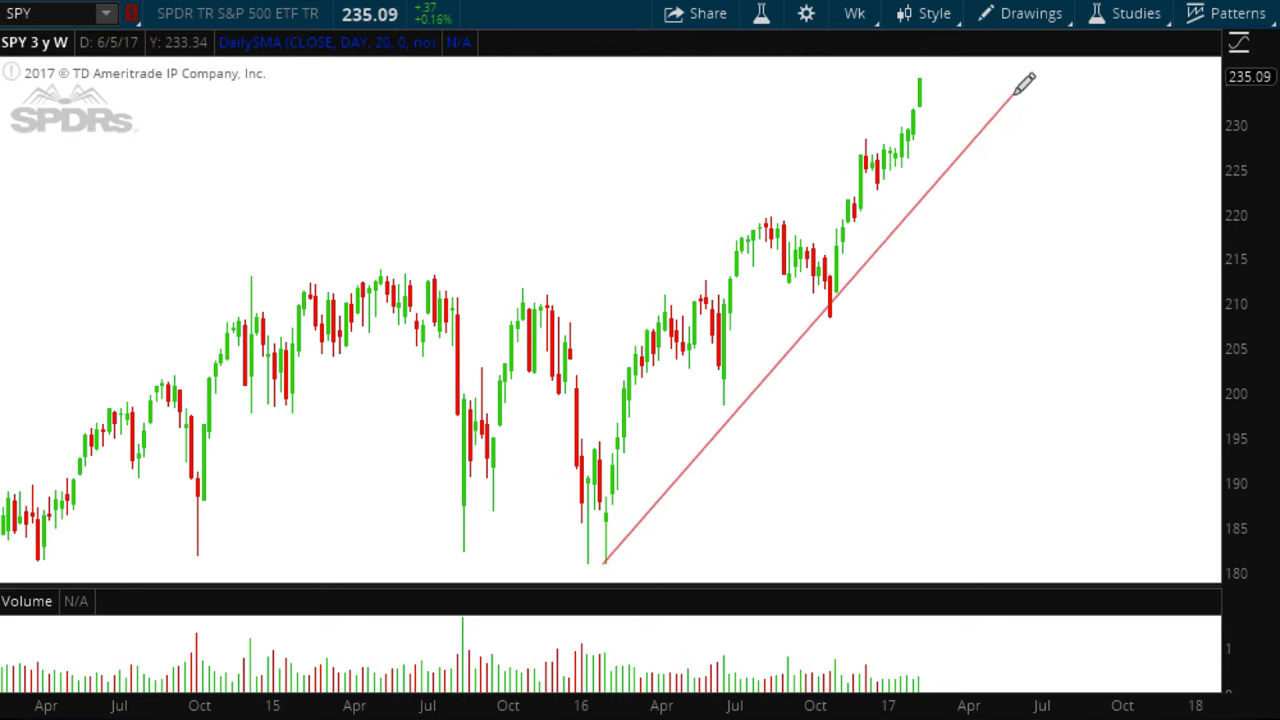
- Add two steeper SPY trendlines from the November 2016 and early-2017 lows
click(836, 284)
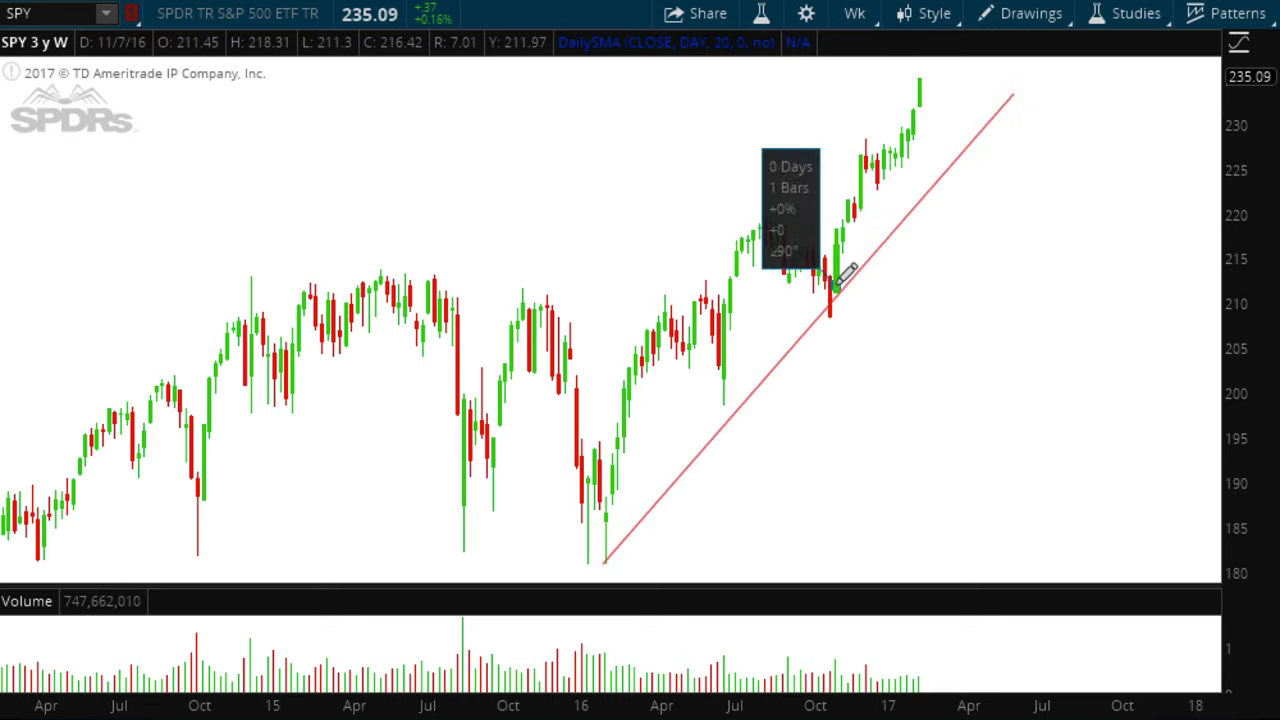
click(945, 89)
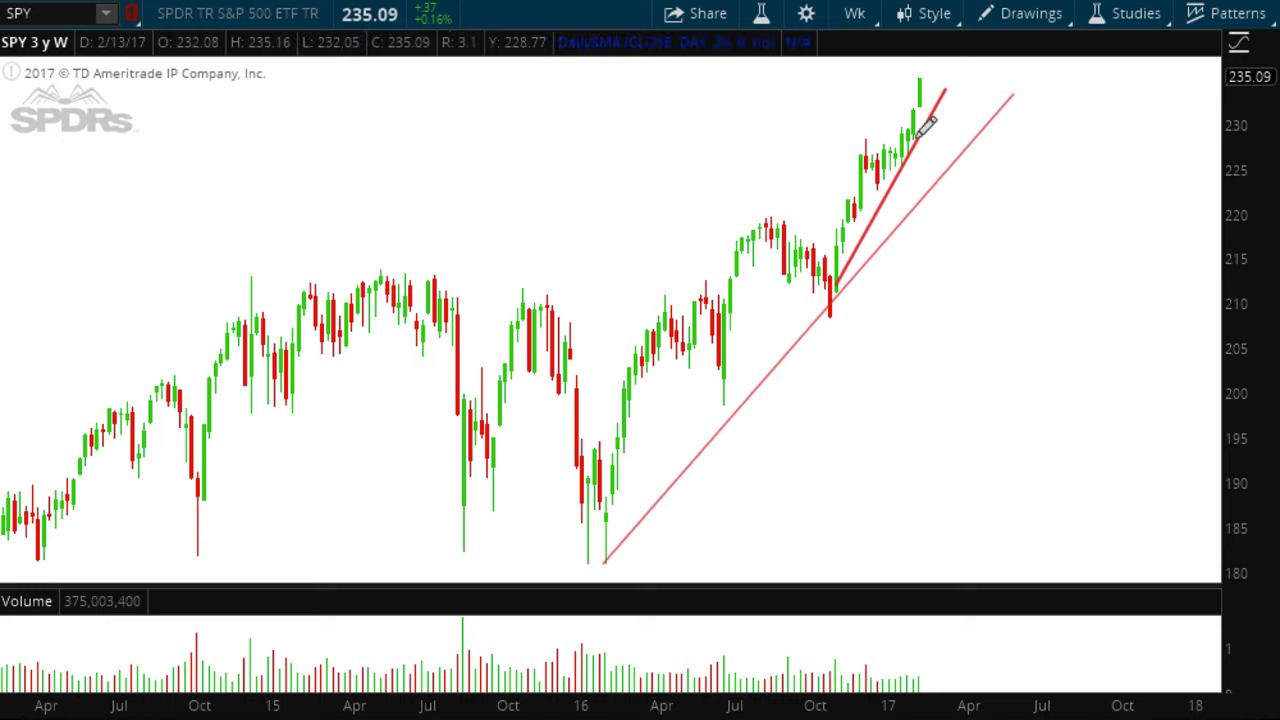
click(911, 138)
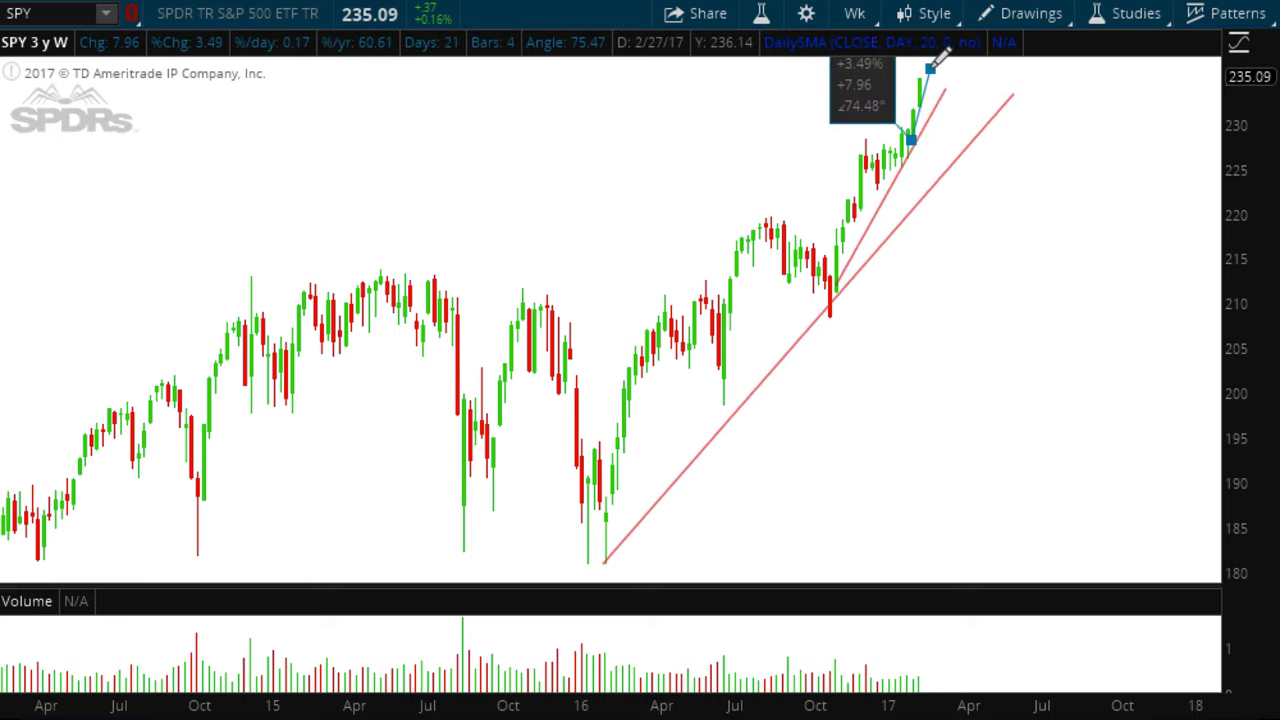
click(931, 66)
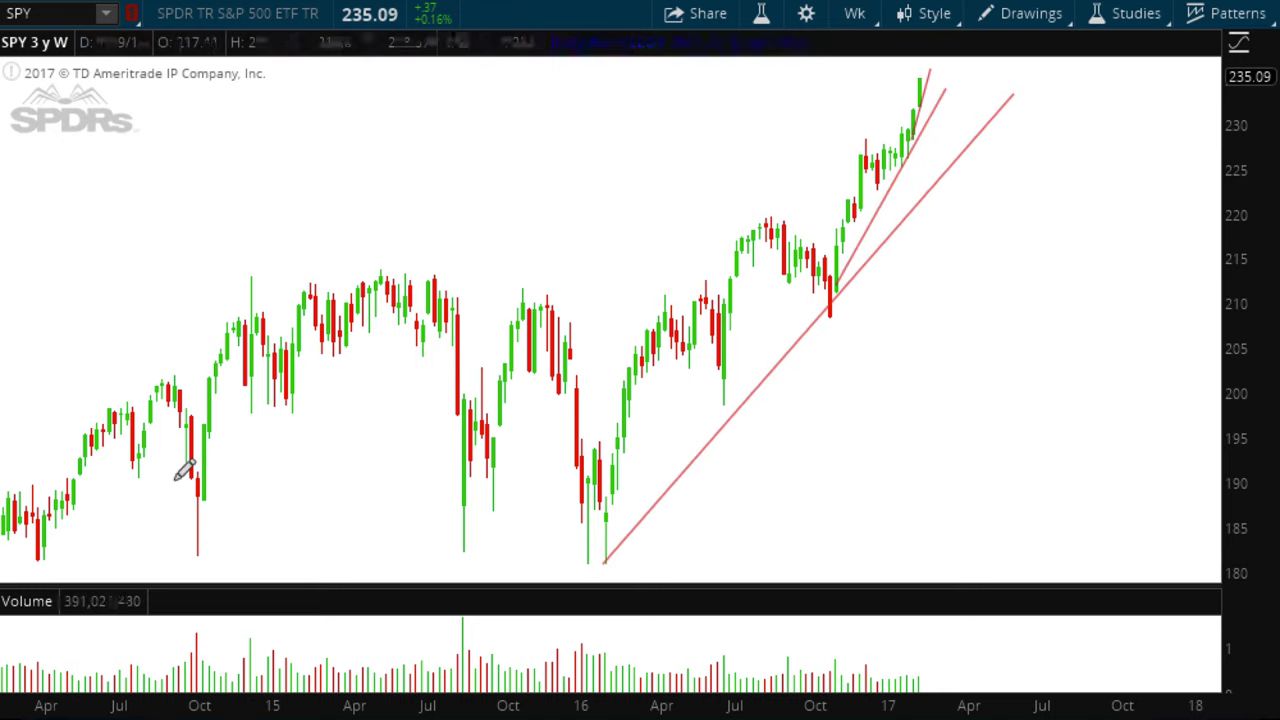
- Zoom in and draw a short line from the steepest SPY trendline's tip to the middle trendline
scroll(234, 503, up, 3)
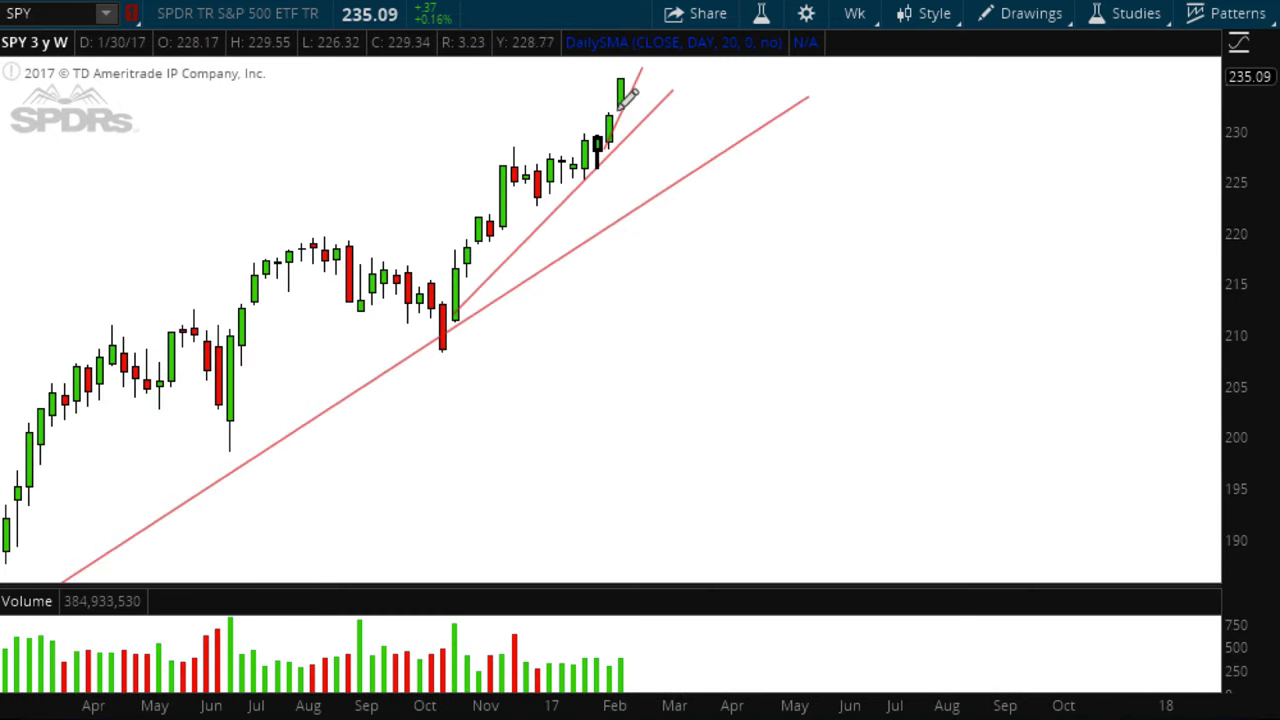
drag(645, 68, 668, 88)
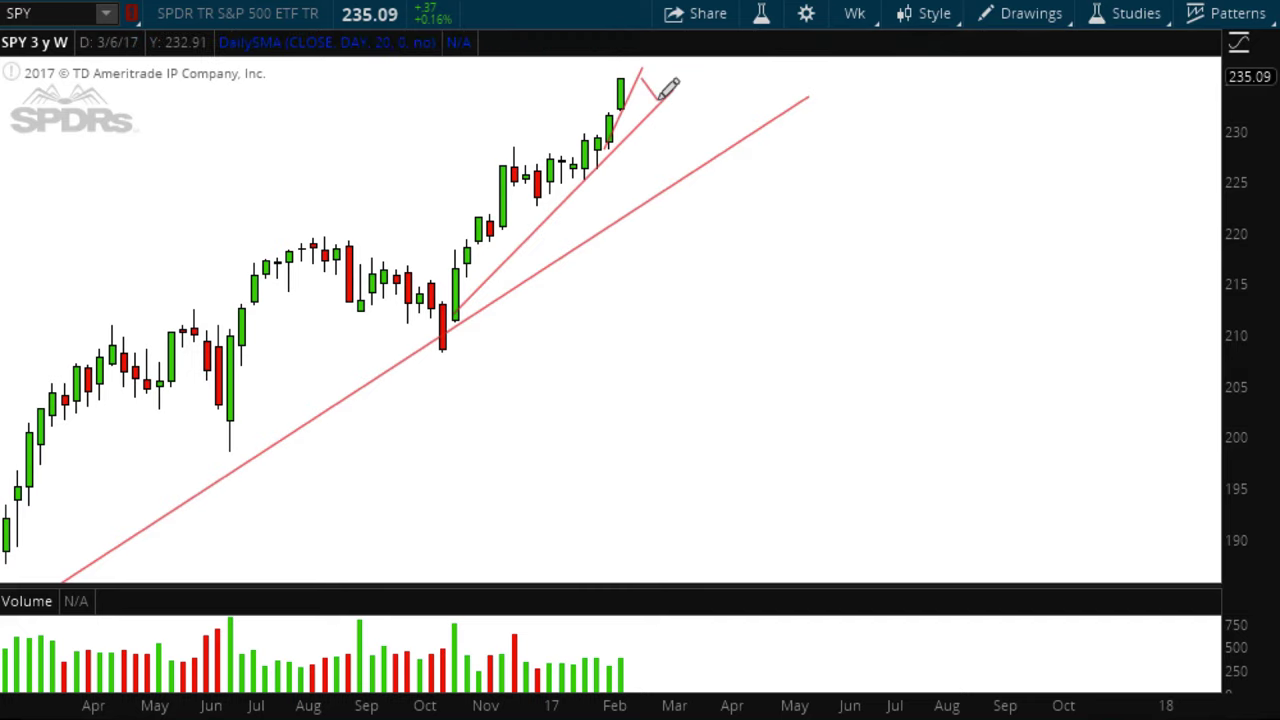
- Change the chart symbol to VIX
click(47, 12)
text(VIX)
key(Return)
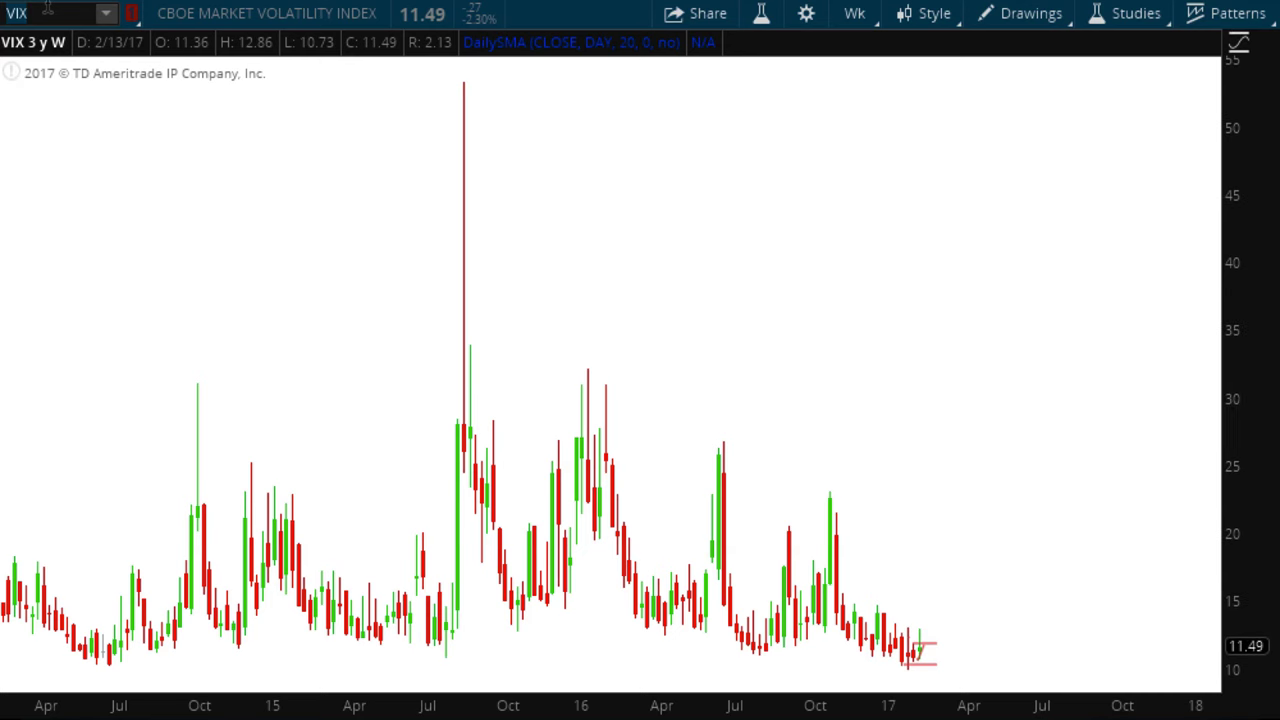
click(47, 12)
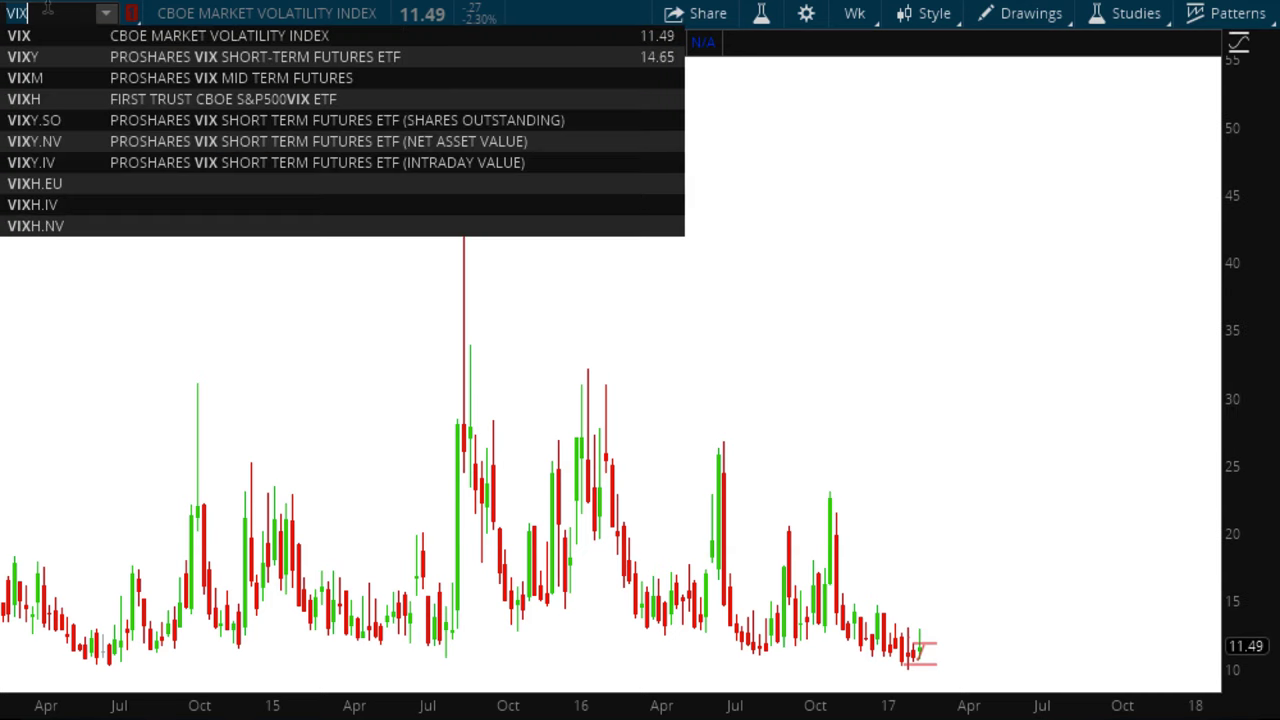
- Switch the VIX timeframe to 20 Y : M, then to 1 Y : D
click(855, 14)
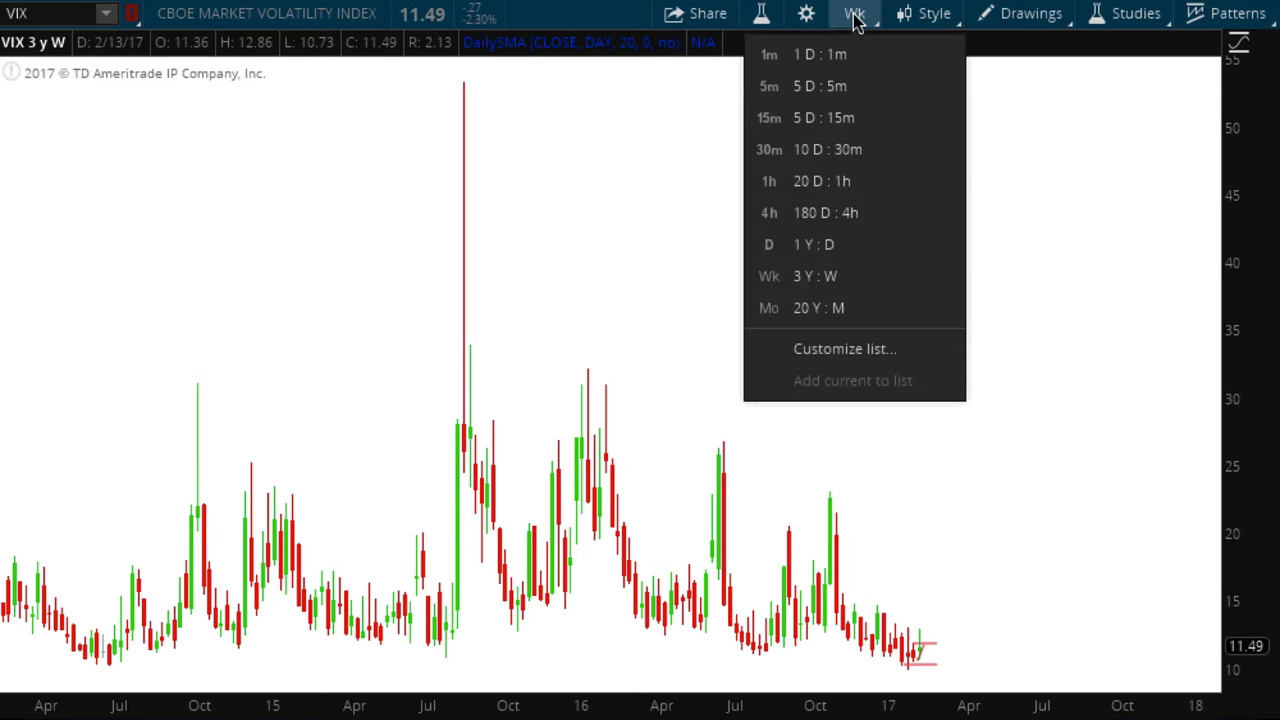
click(792, 305)
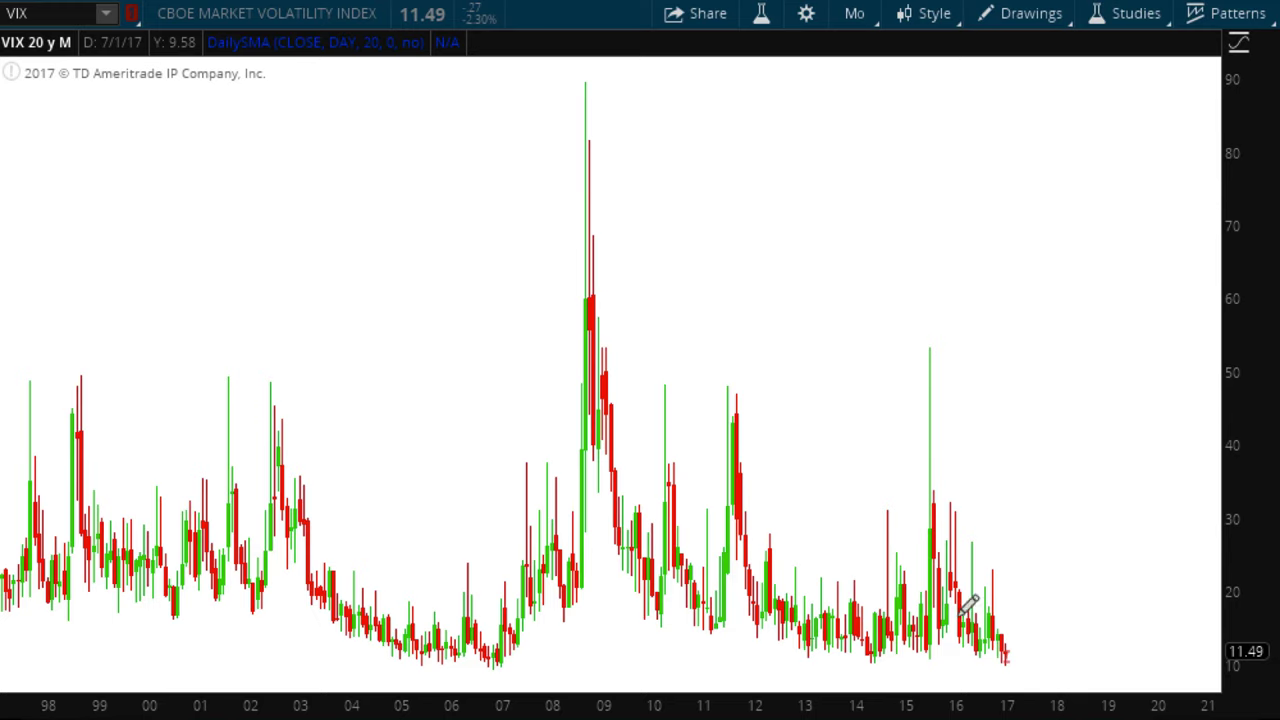
click(855, 14)
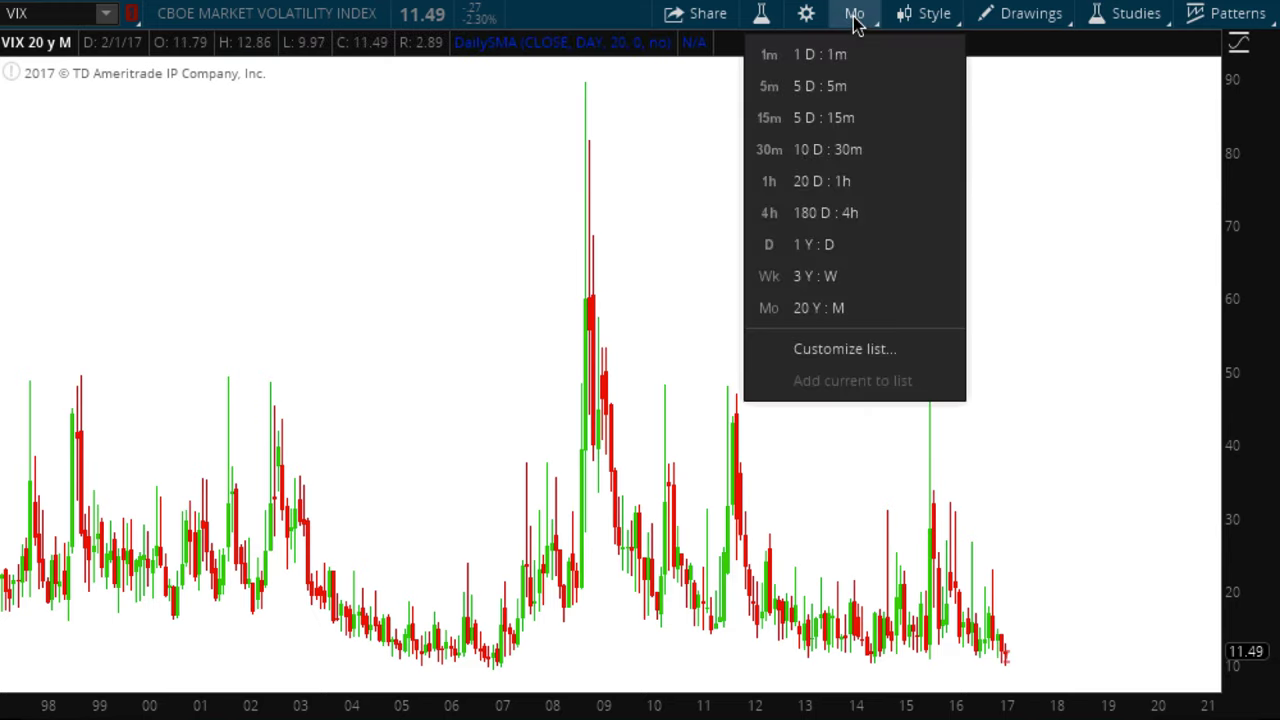
click(783, 250)
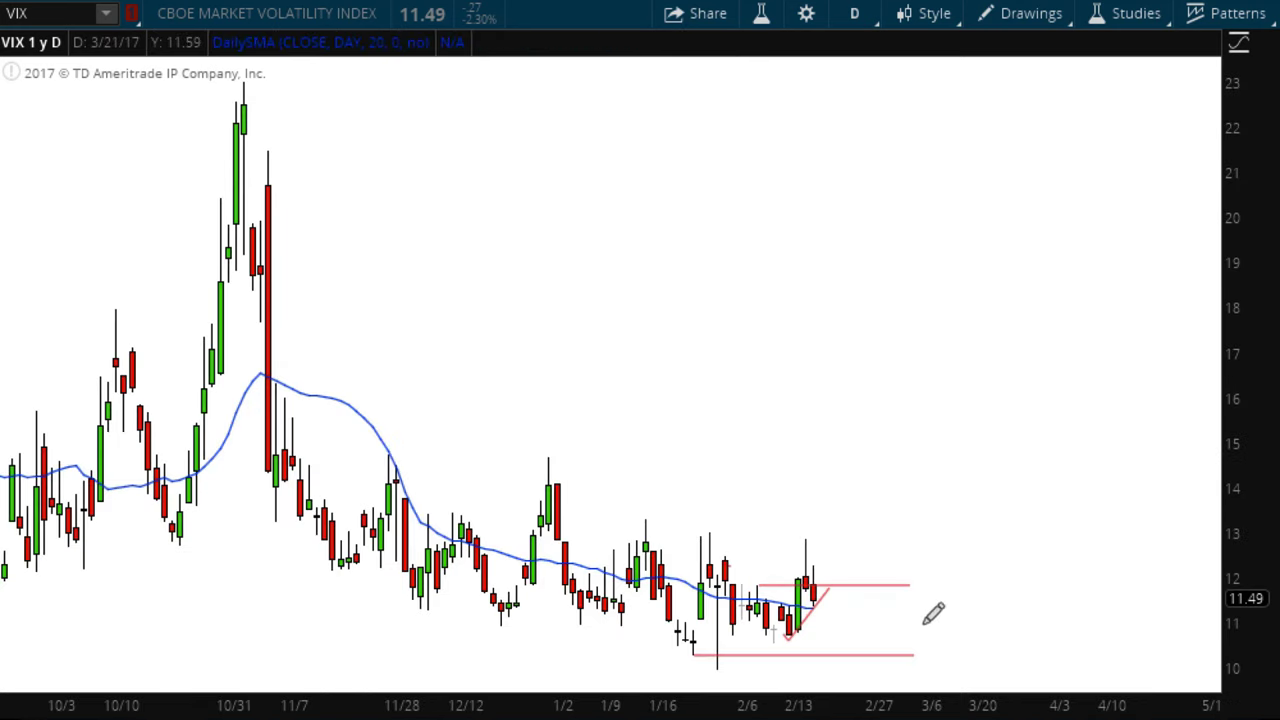
- Draw an upward trendline on the VIX daily chart from the mid-February low to the 15 level
click(830, 586)
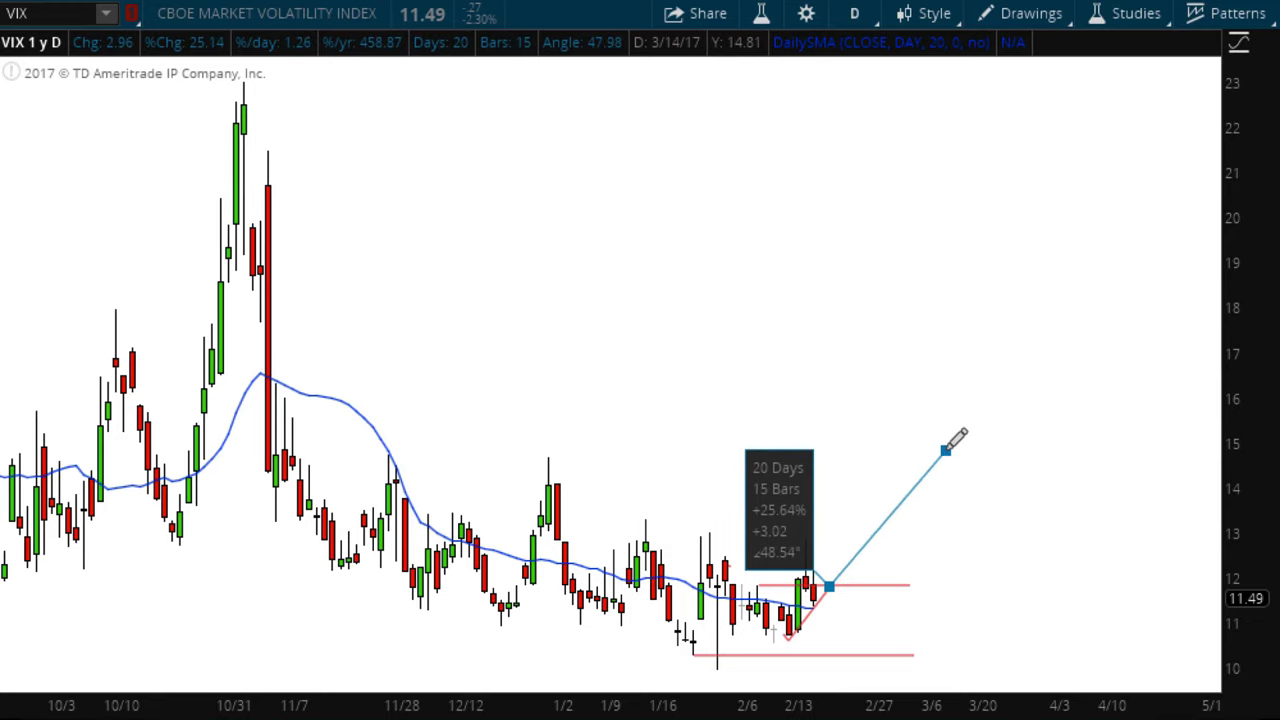
click(945, 446)
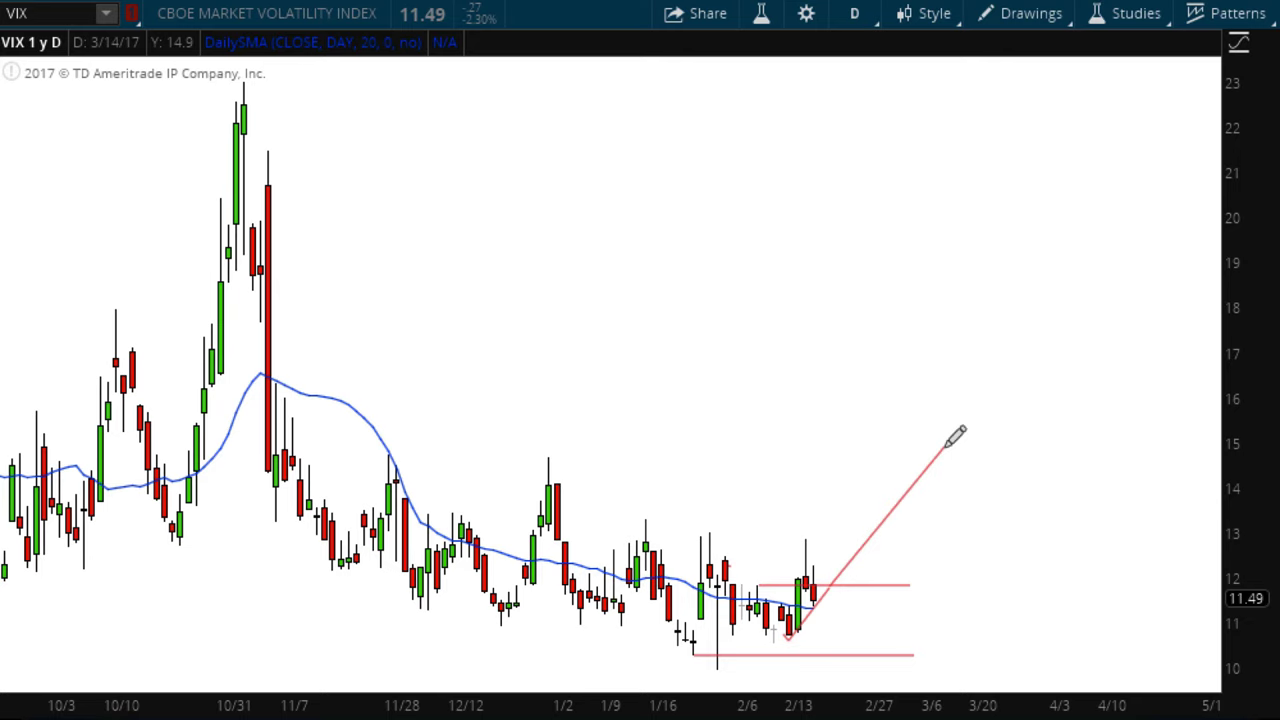
click(945, 447)
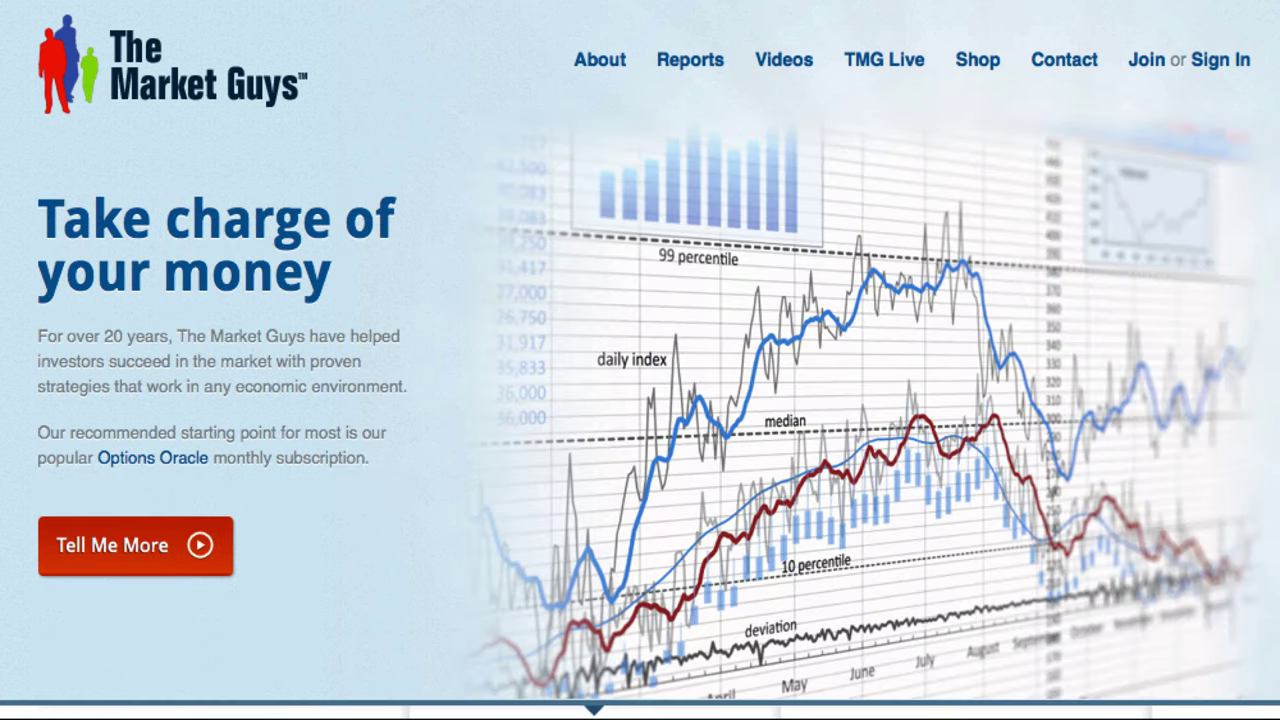
scroll(640, 360, down, 4)
scroll(640, 360, down, 1)
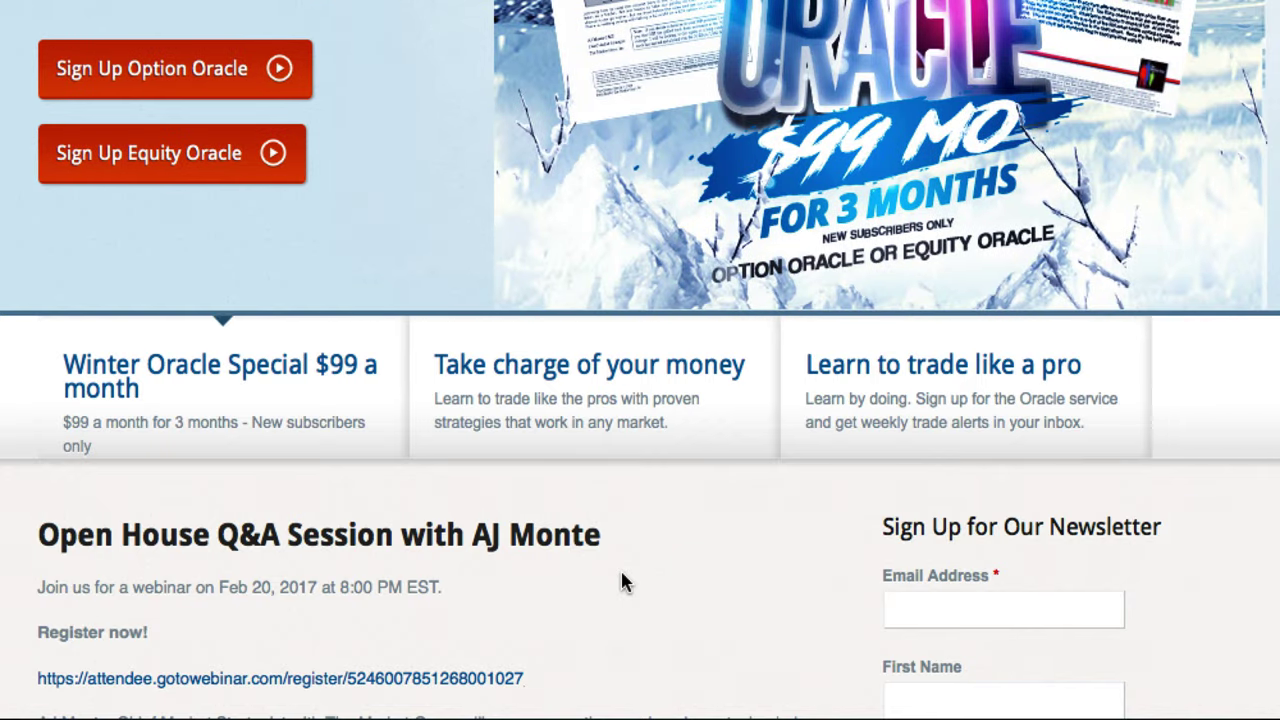
scroll(620, 583, up, 10)
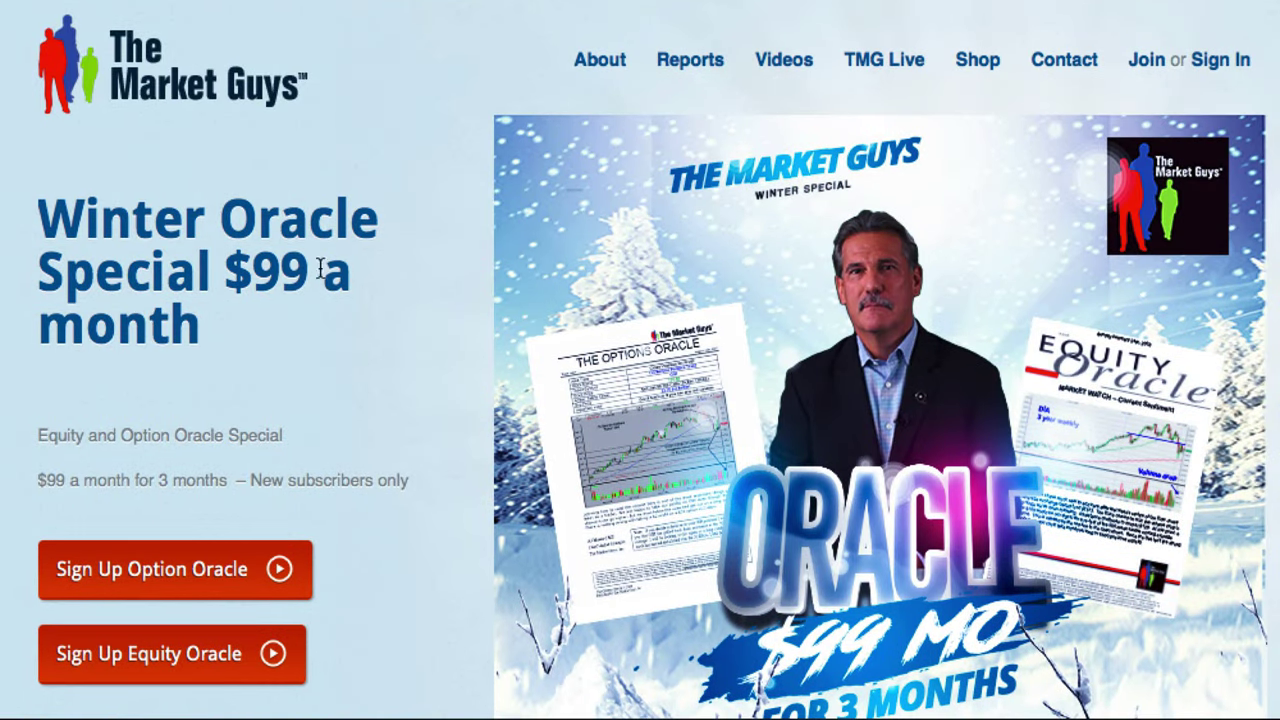